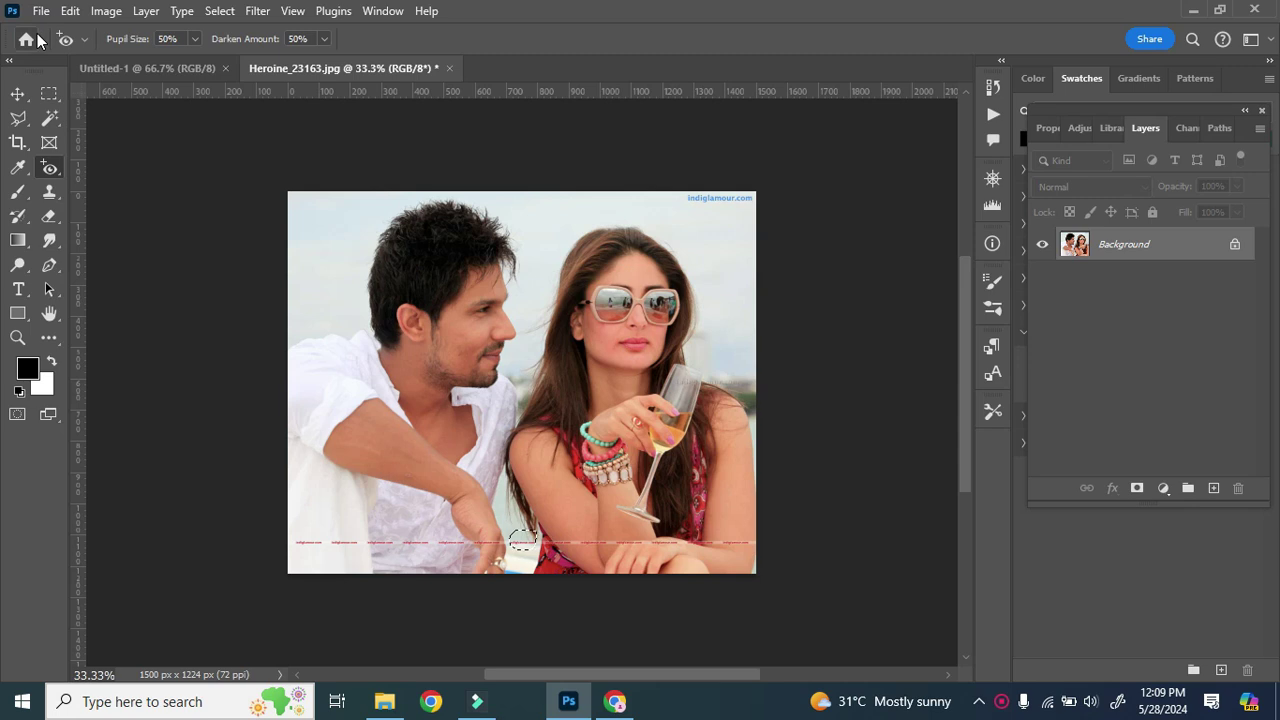
right_click(50, 167)
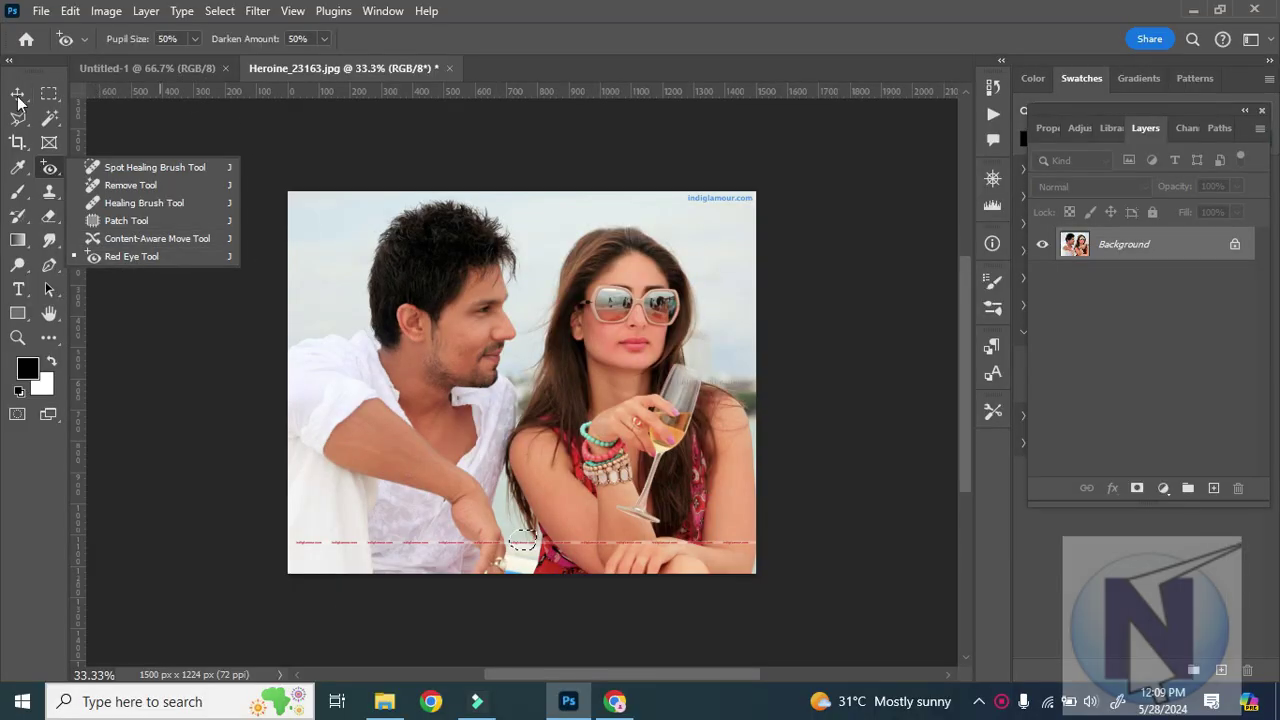
click(18, 95)
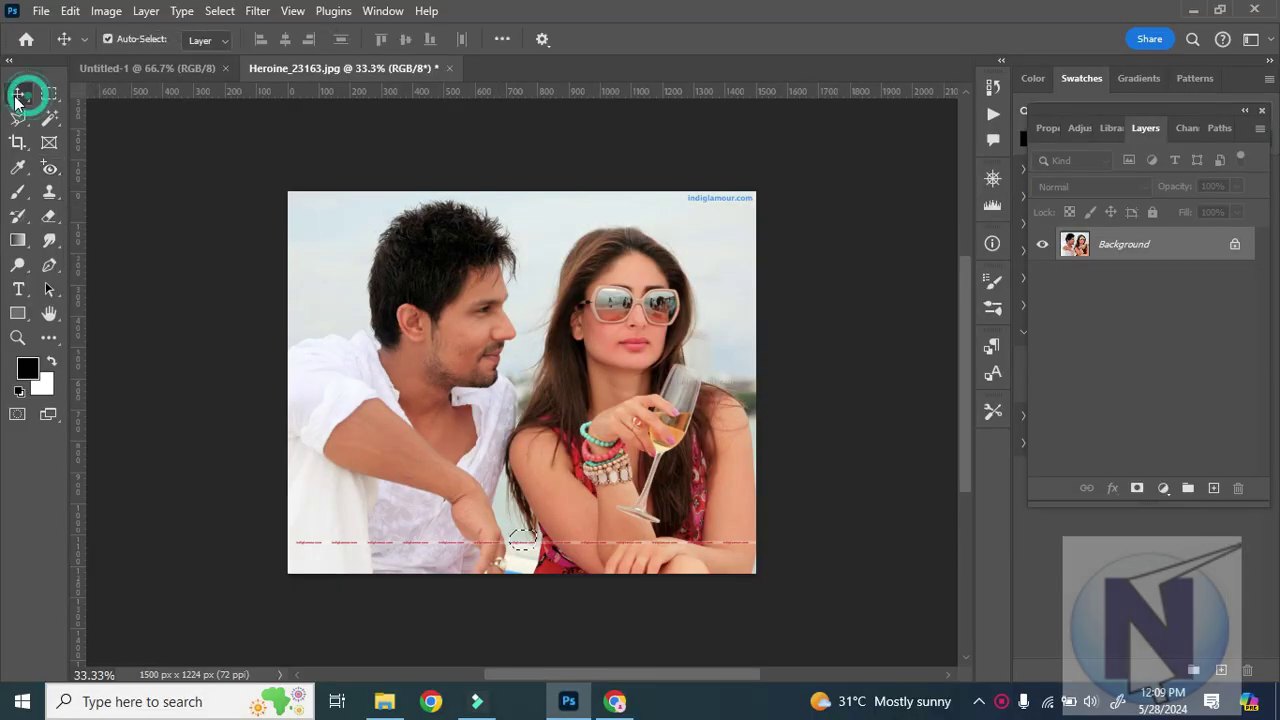
click(41, 11)
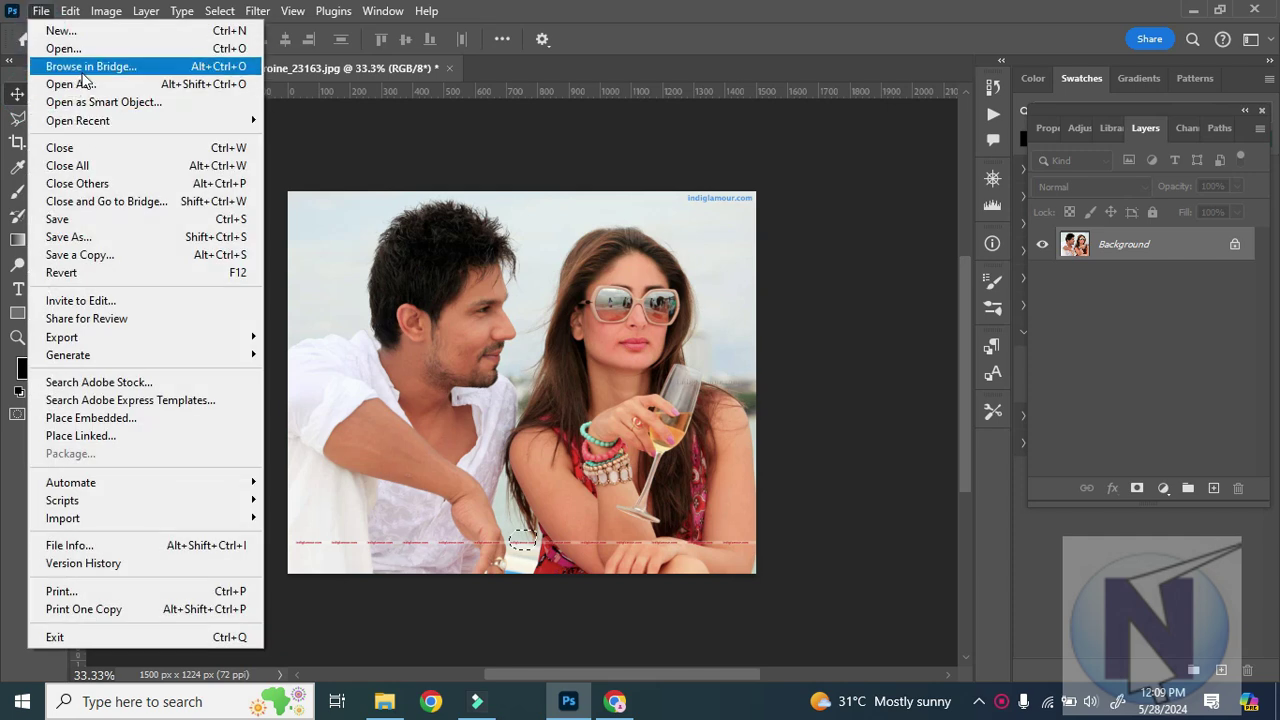
click(80, 49)
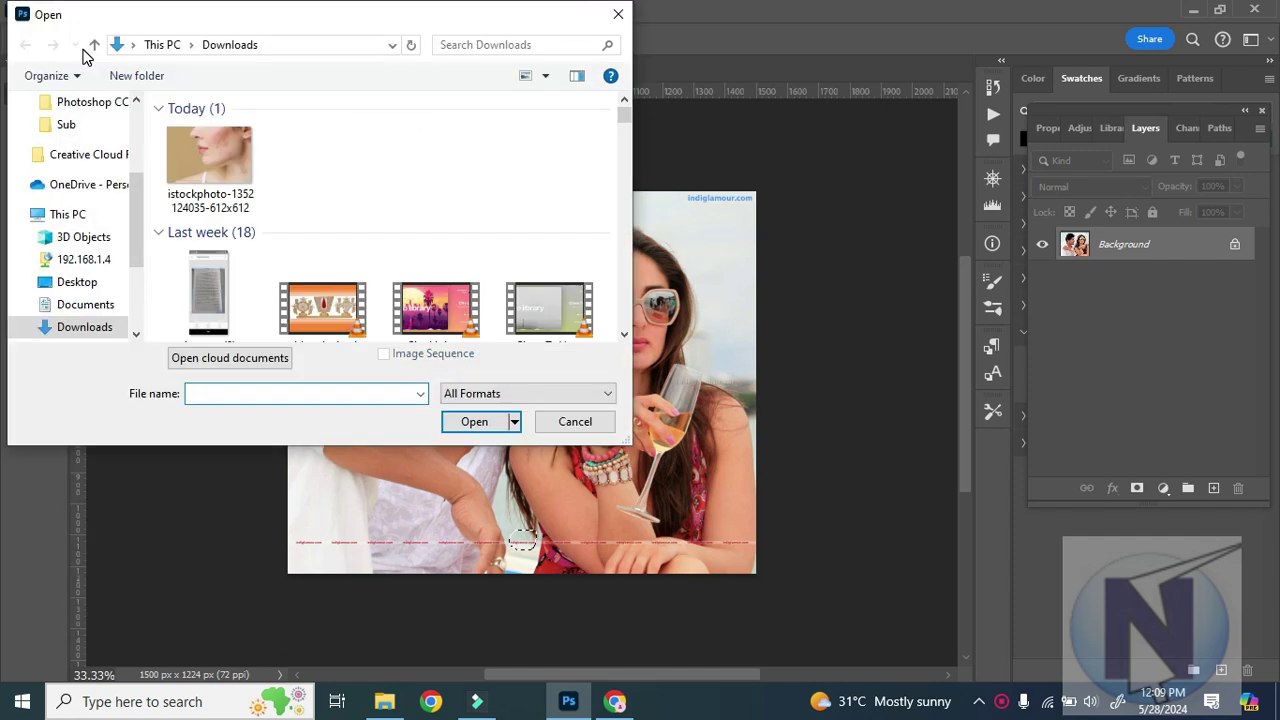
double_click(209, 167)
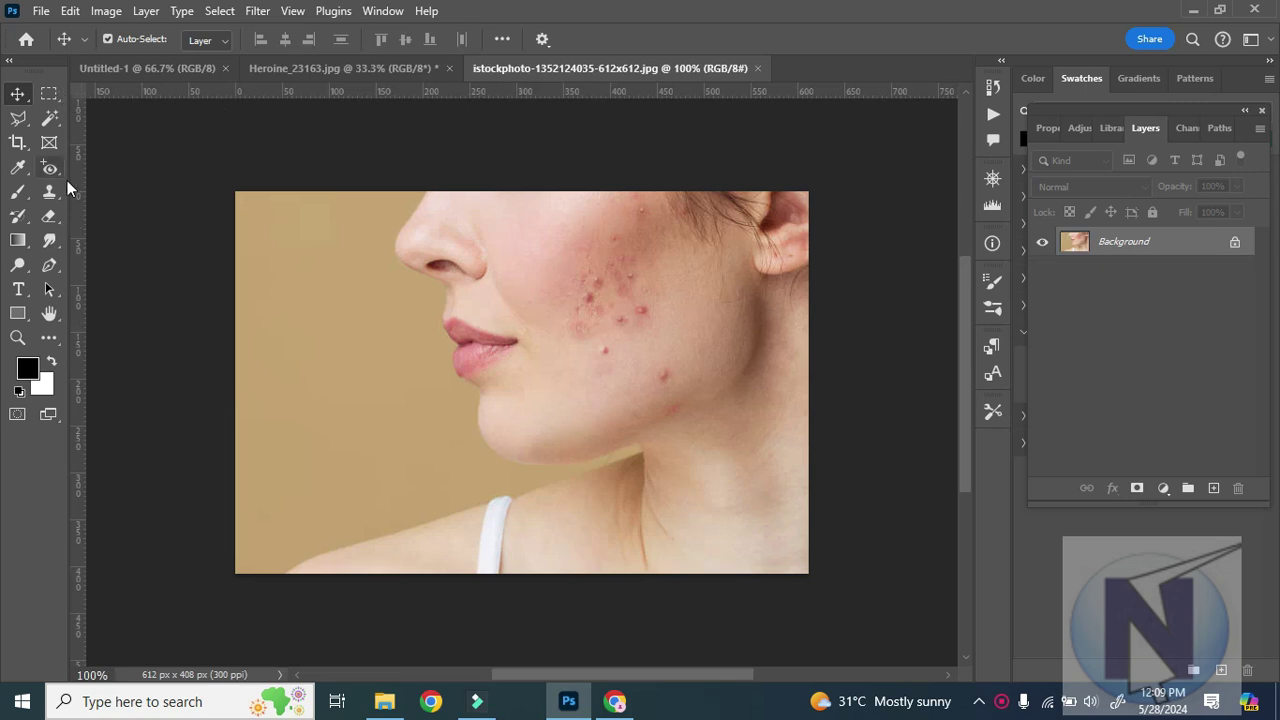
Activate the Healing Brush tool and try to heal the skin near the chin without a sampled source.
click(57, 163)
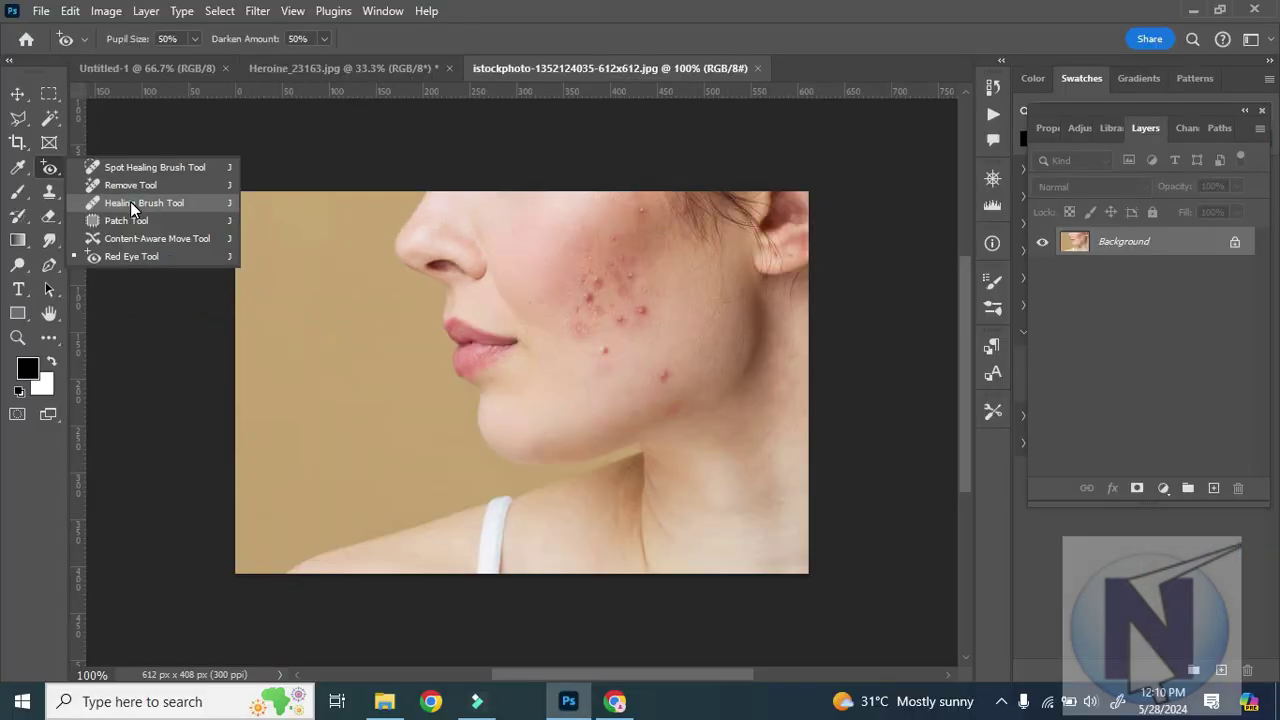
click(197, 231)
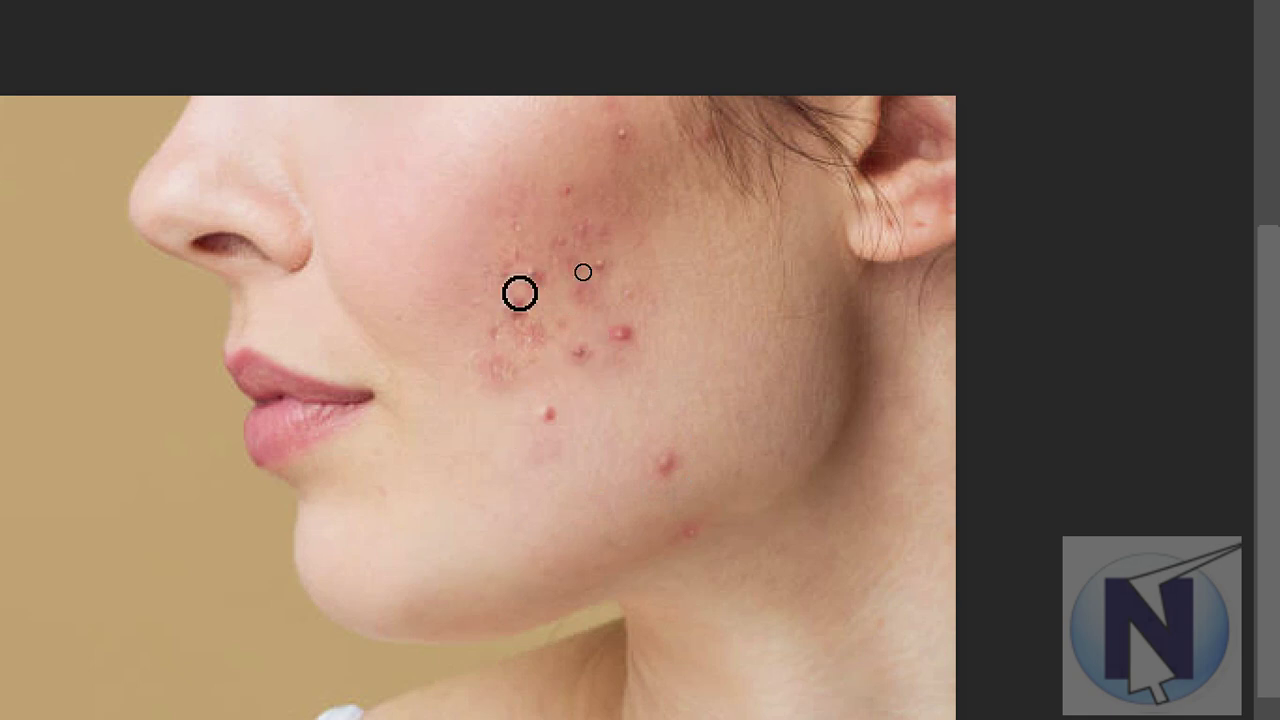
scroll(646, 91, up, 1)
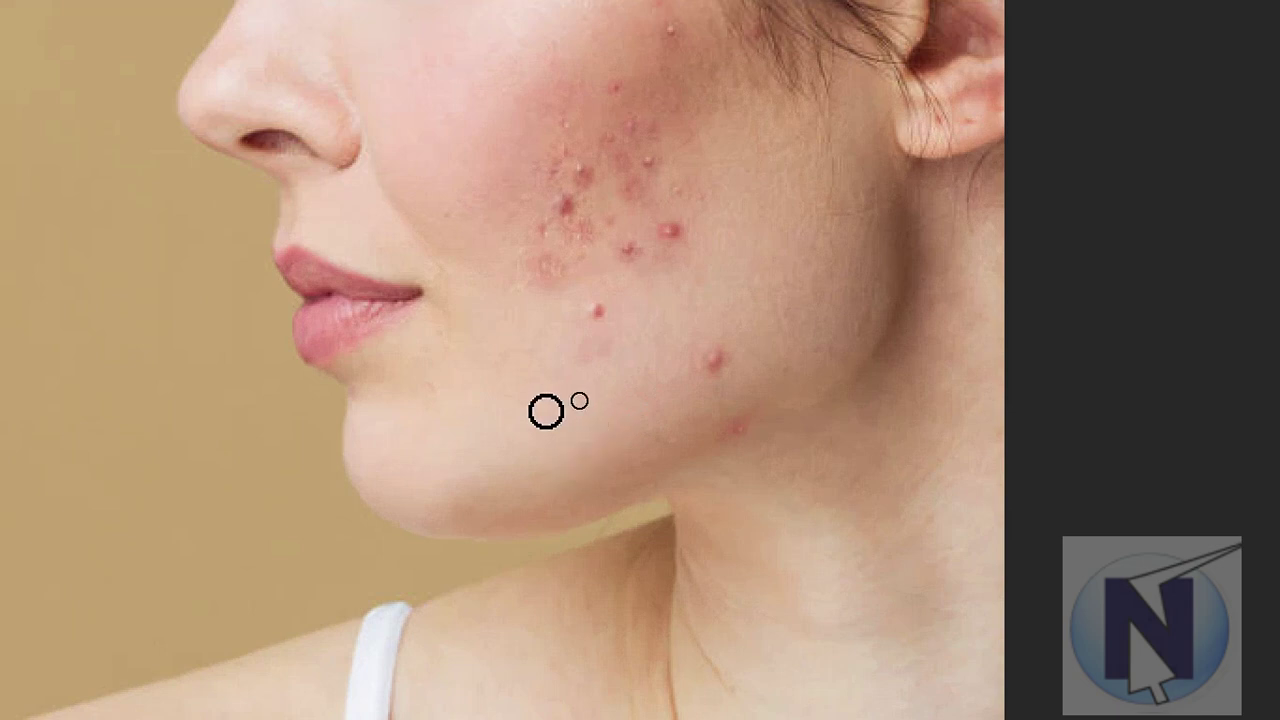
click(579, 401)
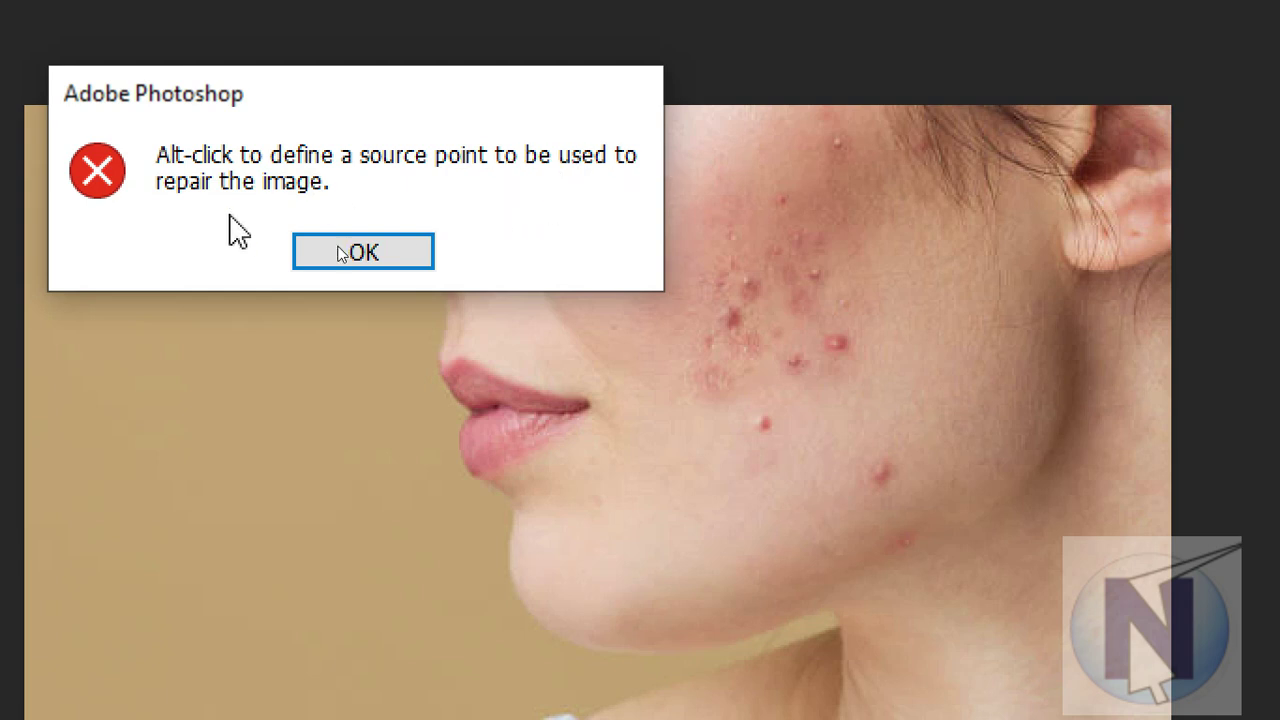
click(377, 252)
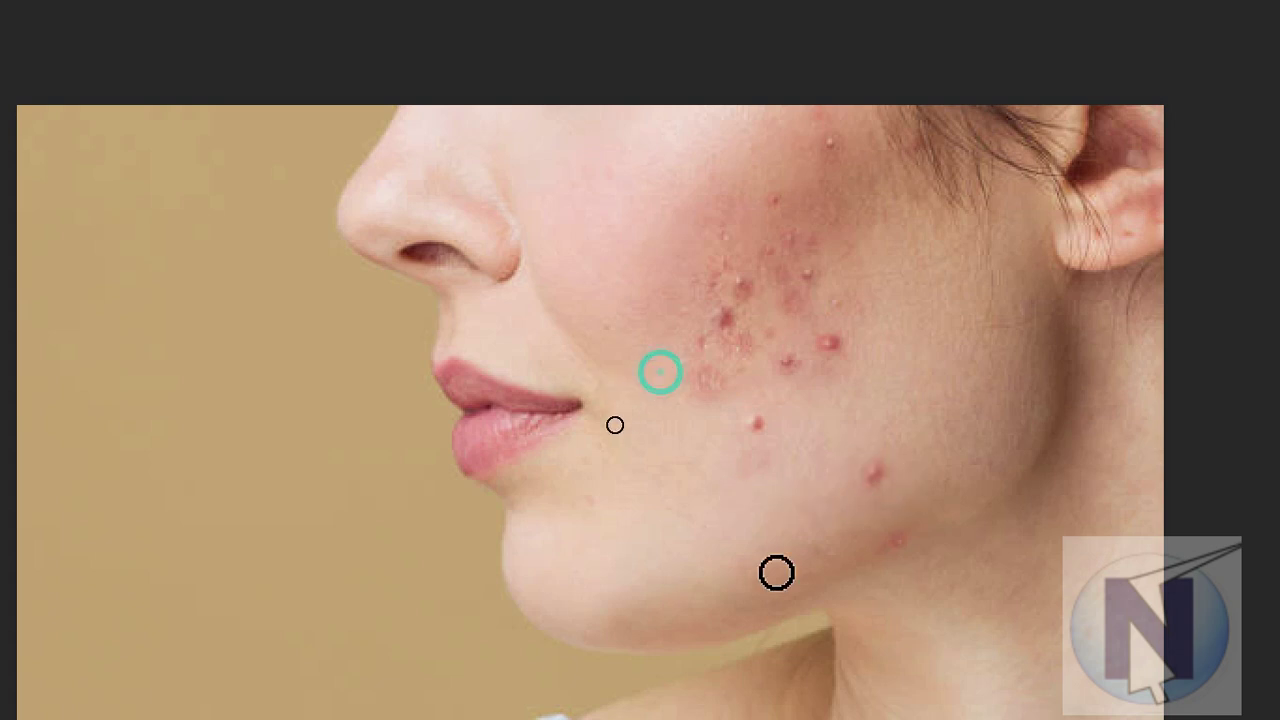
Heal the separate blemishes on the jaw and lower cheek with the Healing Brush, using clear skin as the source.
click(872, 468)
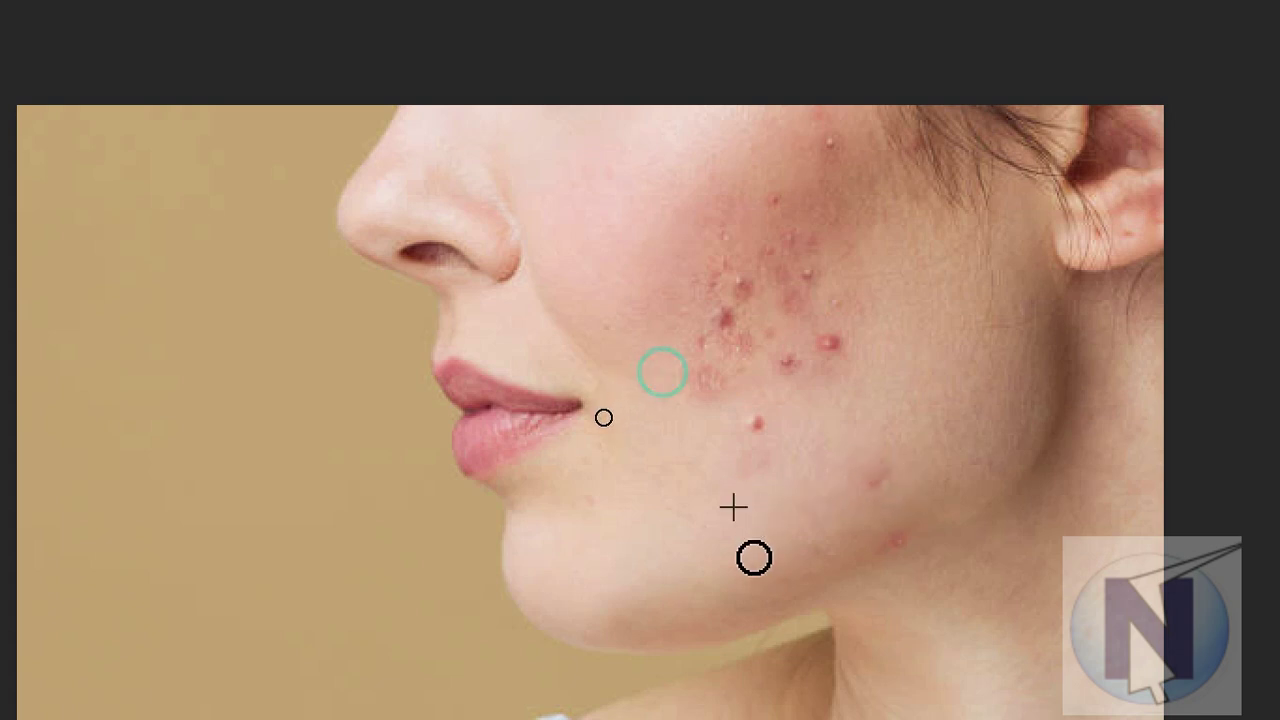
click(754, 427)
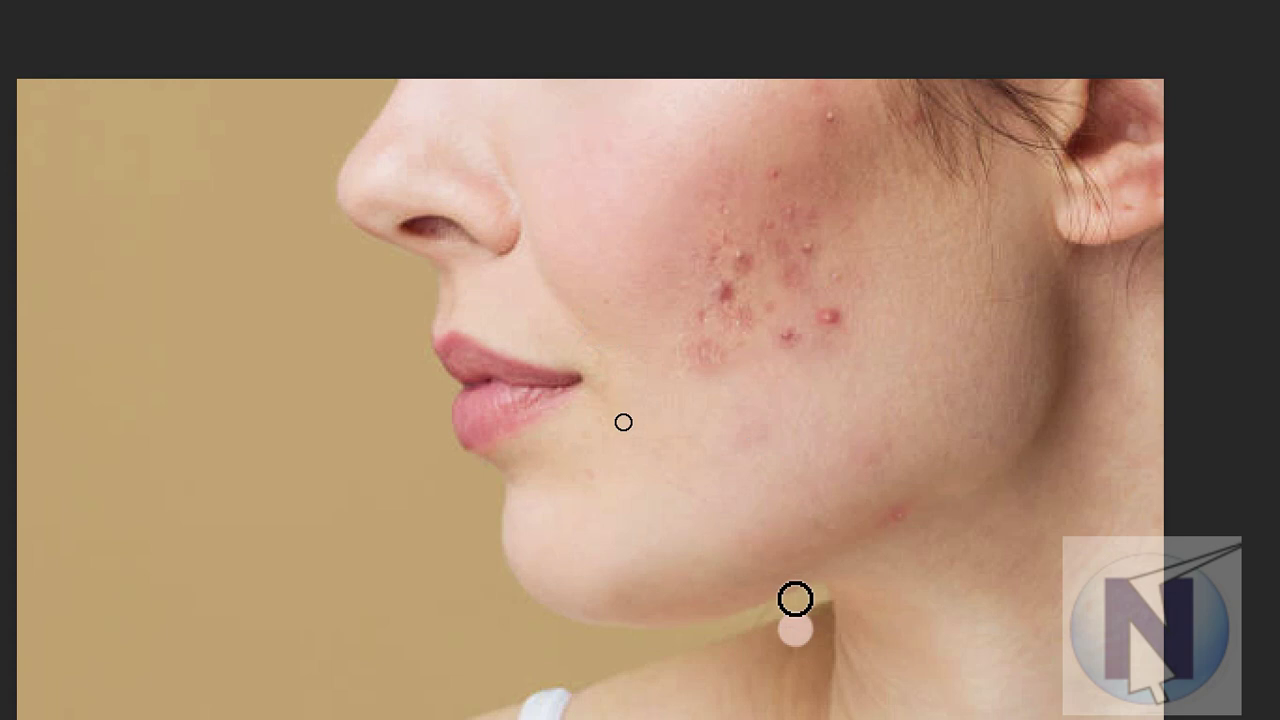
click(795, 361)
click(832, 308)
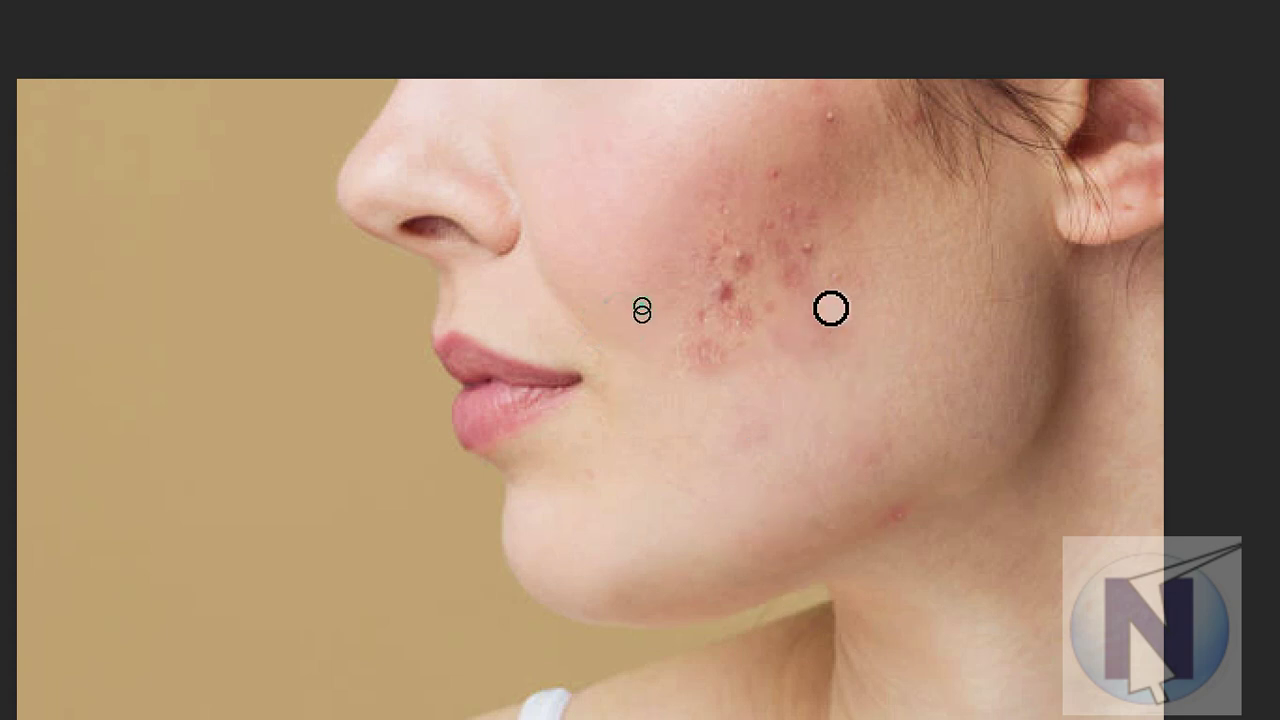
Heal the spots in the lower and middle part of the acne cluster on the cheek.
click(701, 353)
click(761, 308)
click(737, 328)
click(722, 282)
click(737, 356)
click(824, 262)
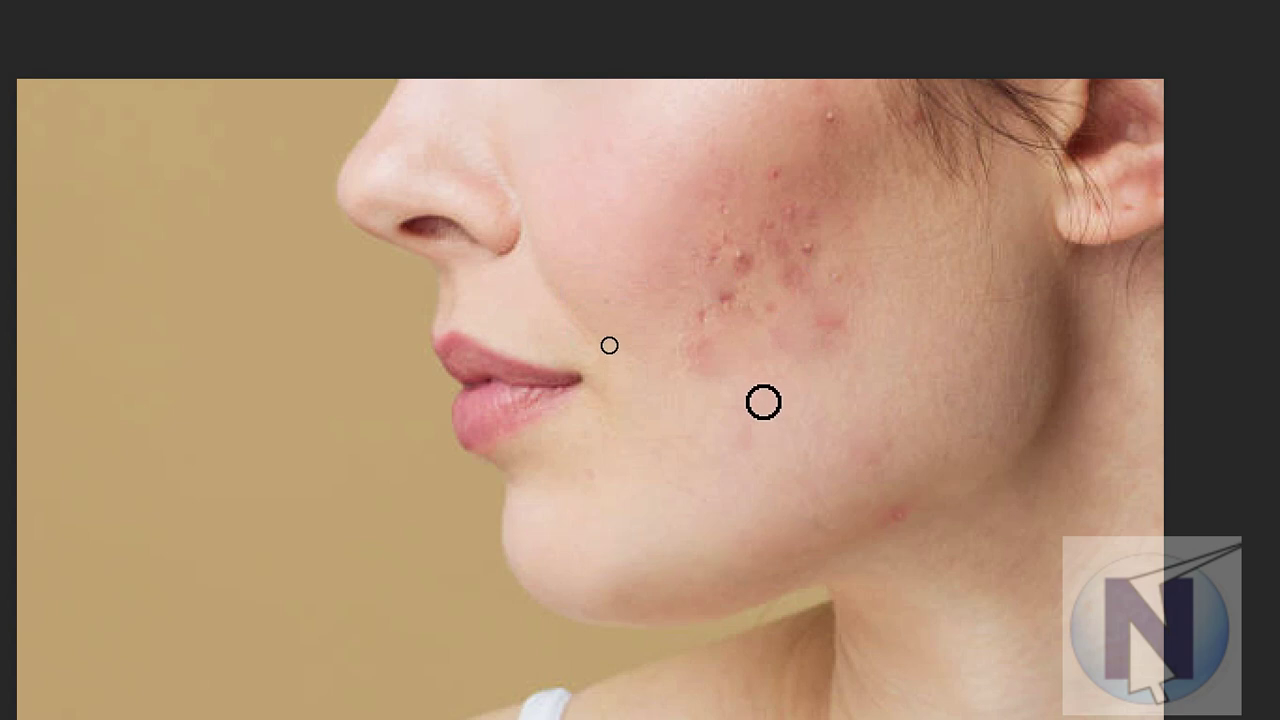
click(740, 252)
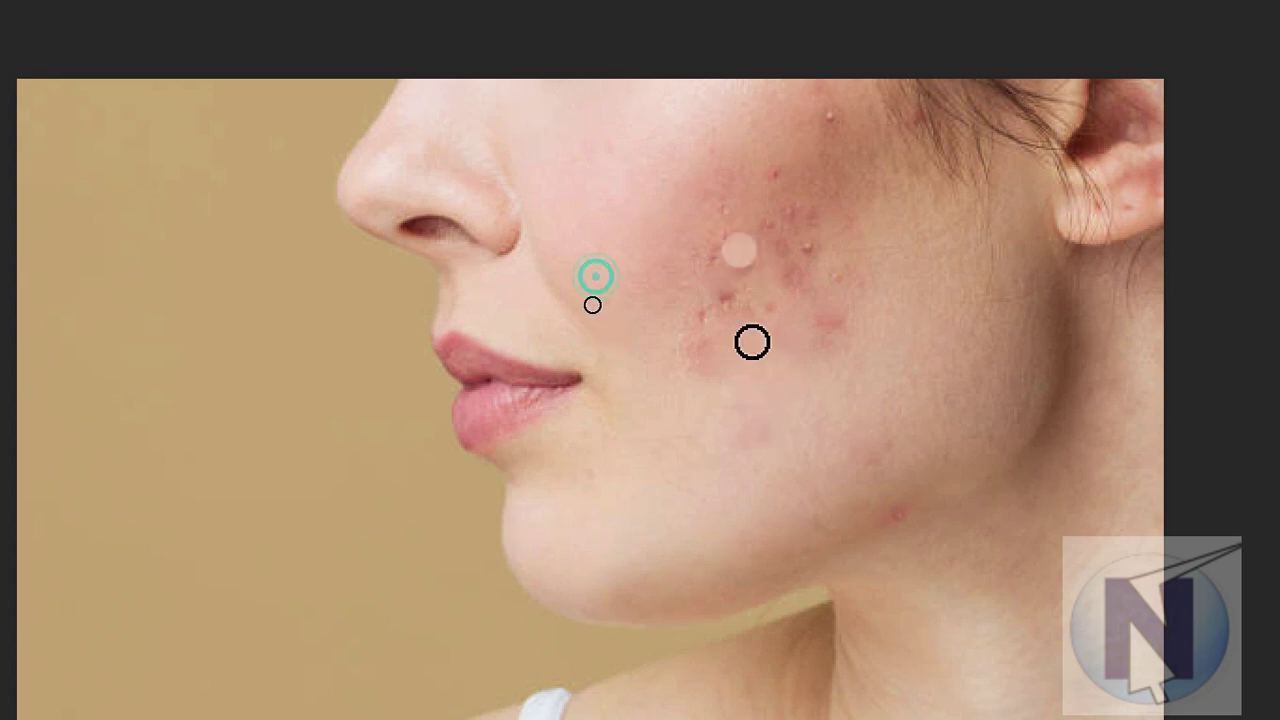
Sample clear skin on the upper cheek and heal the spots in the upper part of the acne cluster.
click(652, 152)
alt+click(652, 177)
click(817, 211)
click(760, 188)
click(783, 177)
alt+click(643, 203)
click(831, 127)
click(911, 333)
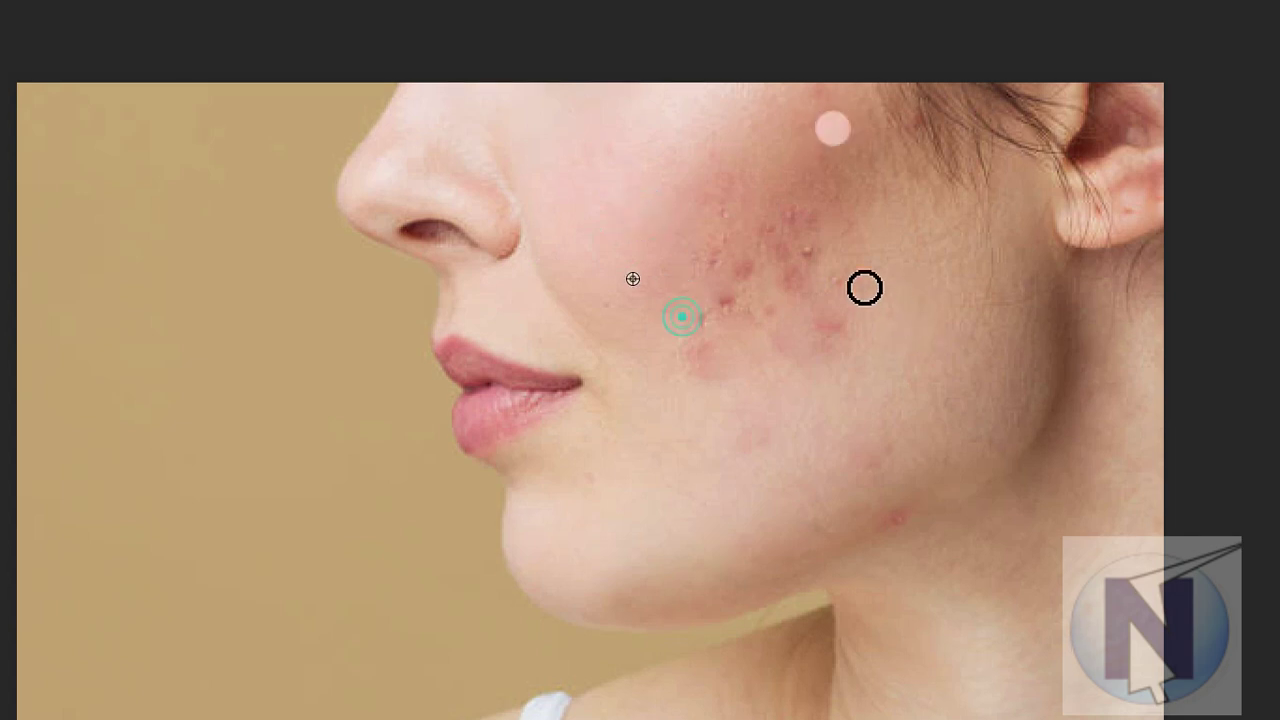
Resample clear skin on the lower cheek and heal the spots along the ear side of the acne cluster.
click(810, 250)
alt+click(880, 377)
click(805, 248)
alt+click(914, 398)
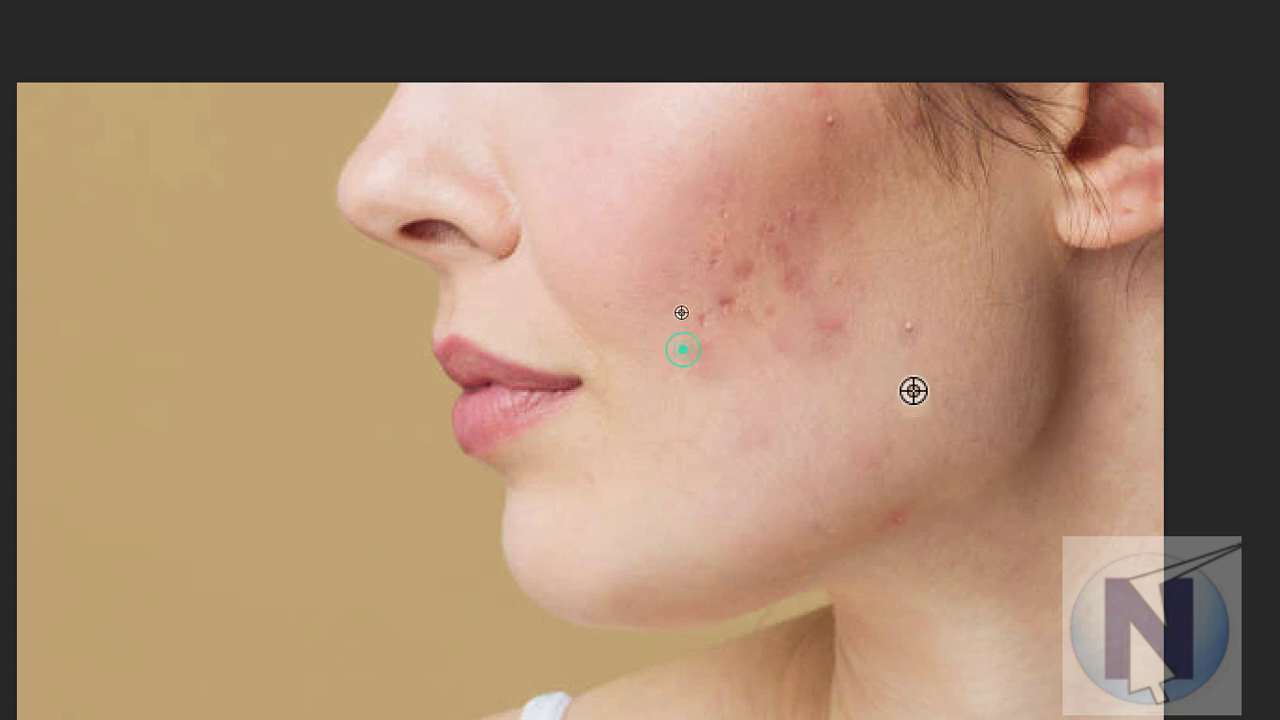
click(909, 330)
alt+click(810, 406)
click(843, 283)
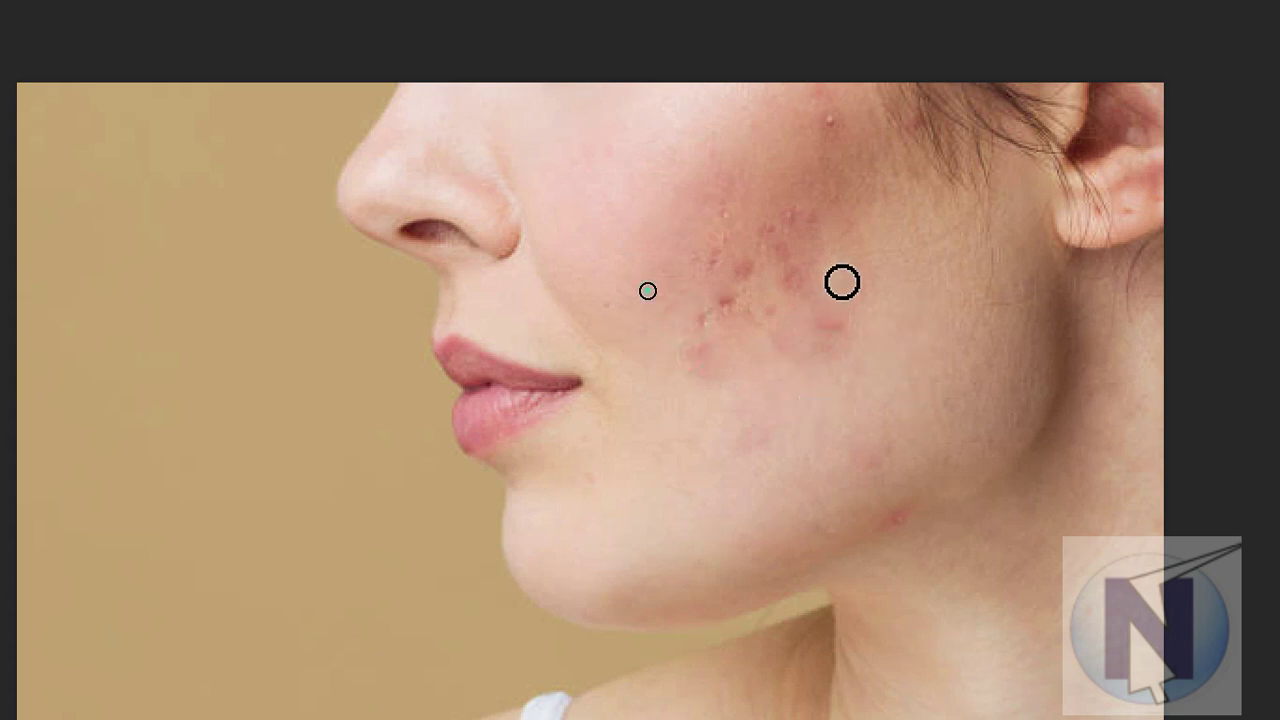
Heal all remaining acne spots across the cheek with repeated Healing Brush dabs and strokes.
click(754, 239)
click(783, 211)
click(789, 241)
click(736, 301)
click(726, 340)
mouse_move(694, 322)
mouse_down()
mouse_move(746, 269)
mouse_move(722, 231)
mouse_up()
click(718, 363)
click(724, 325)
click(797, 335)
click(803, 297)
click(804, 160)
click(833, 118)
click(806, 269)
click(819, 322)
click(824, 305)
click(799, 283)
click(786, 257)
click(806, 252)
click(811, 286)
click(709, 331)
click(787, 226)
click(768, 320)
click(825, 276)
click(827, 200)
click(704, 343)
click(769, 309)
click(698, 270)
click(757, 246)
click(773, 232)
click(694, 321)
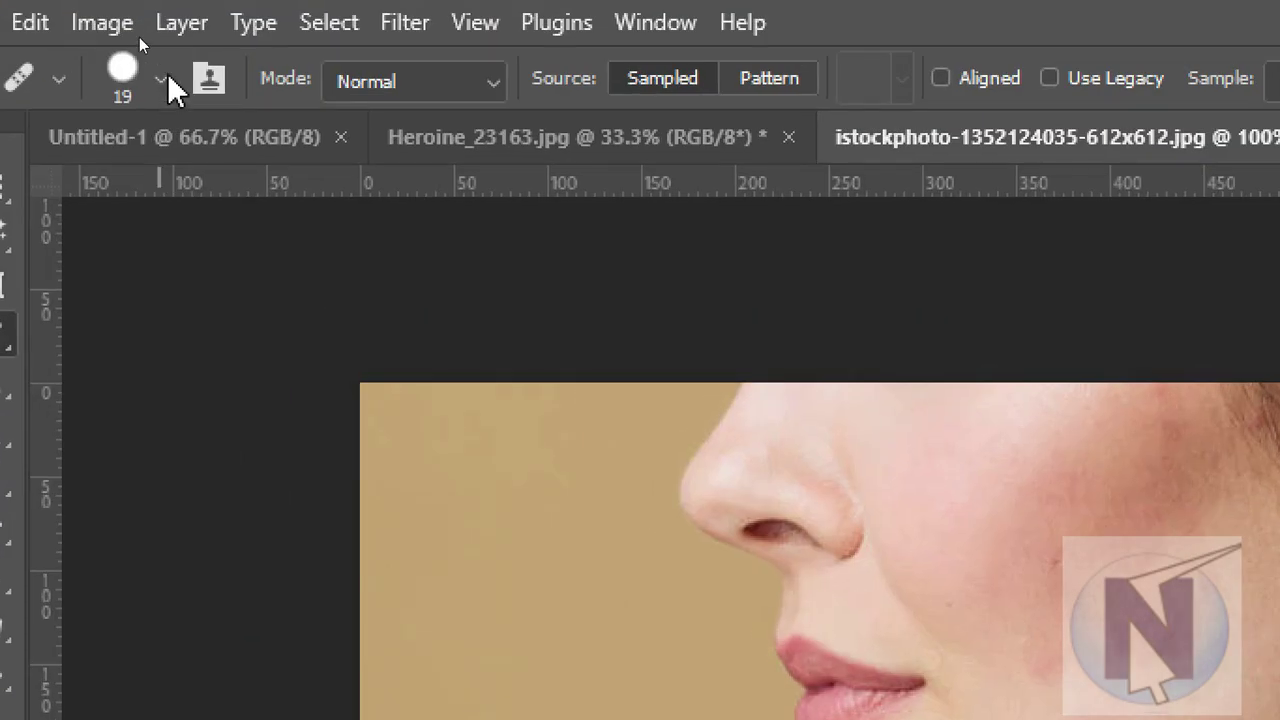
Examine the Healing Brush's tip settings and its blending modes, keeping the mode at Normal.
click(161, 79)
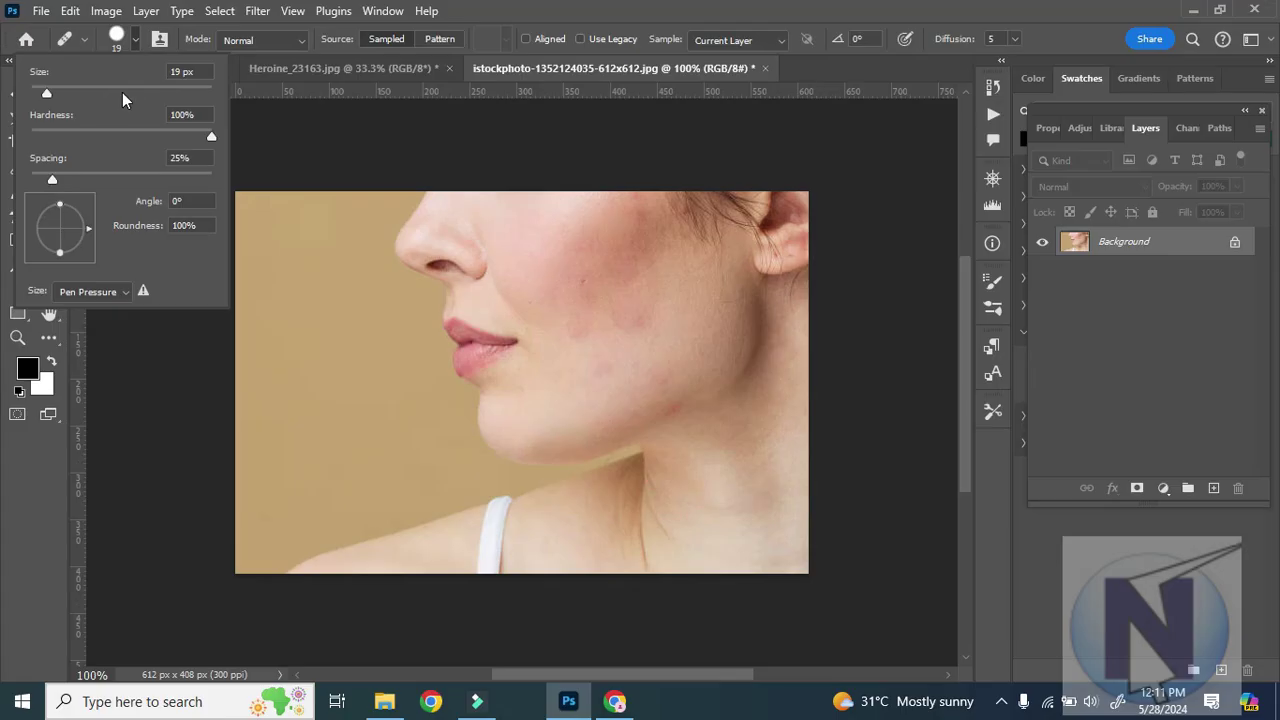
click(300, 40)
click(300, 40)
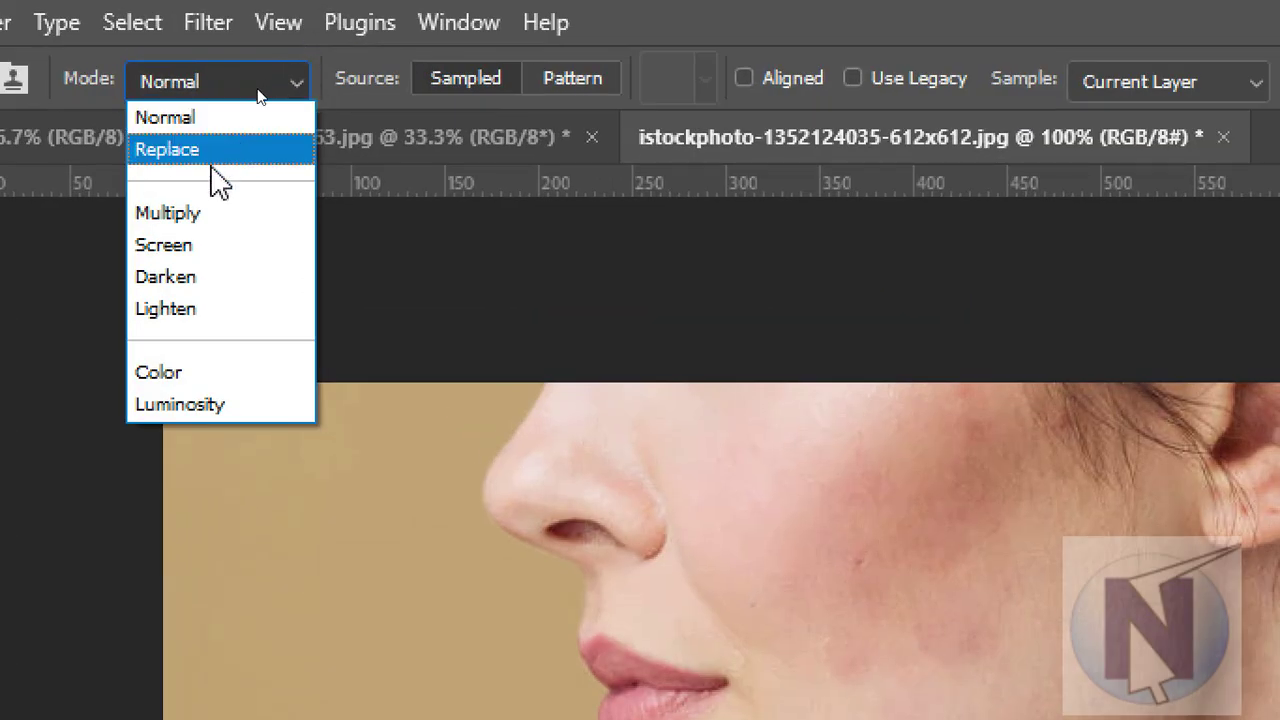
click(201, 118)
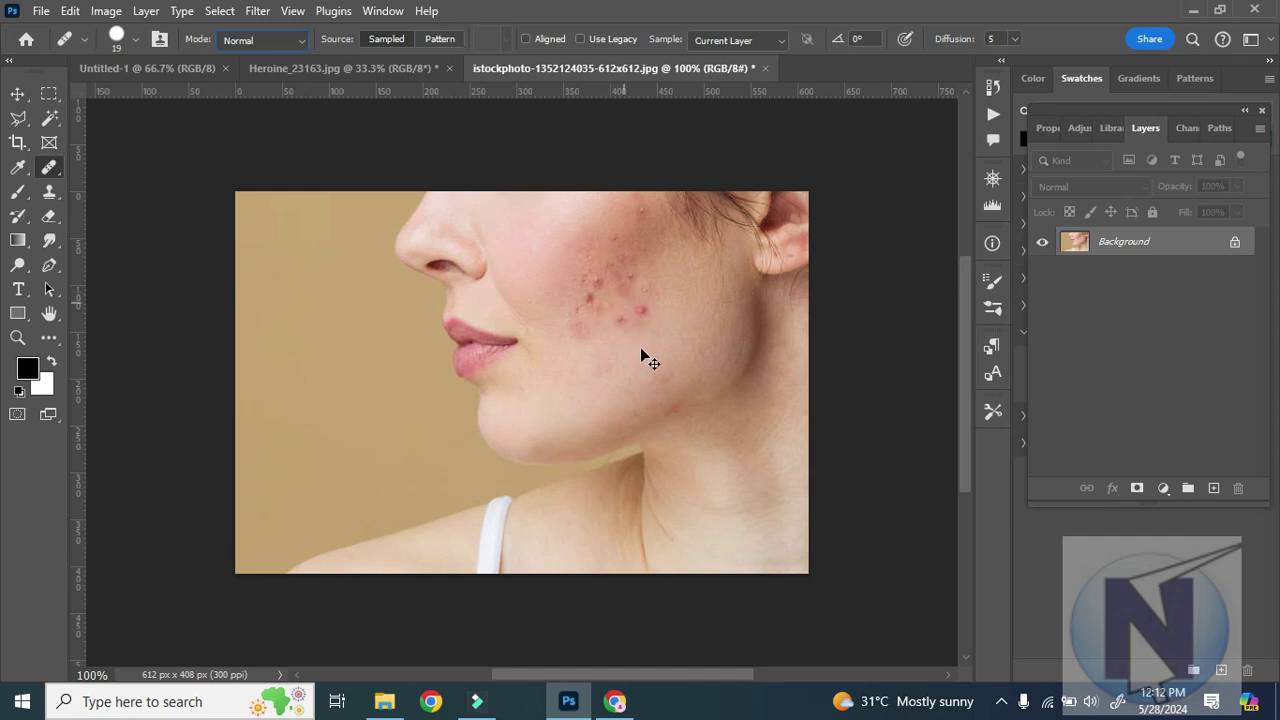
Paint over the acne cluster on the cheek with the Spot Healing Brush tool in Content-Aware mode.
right_click(50, 175)
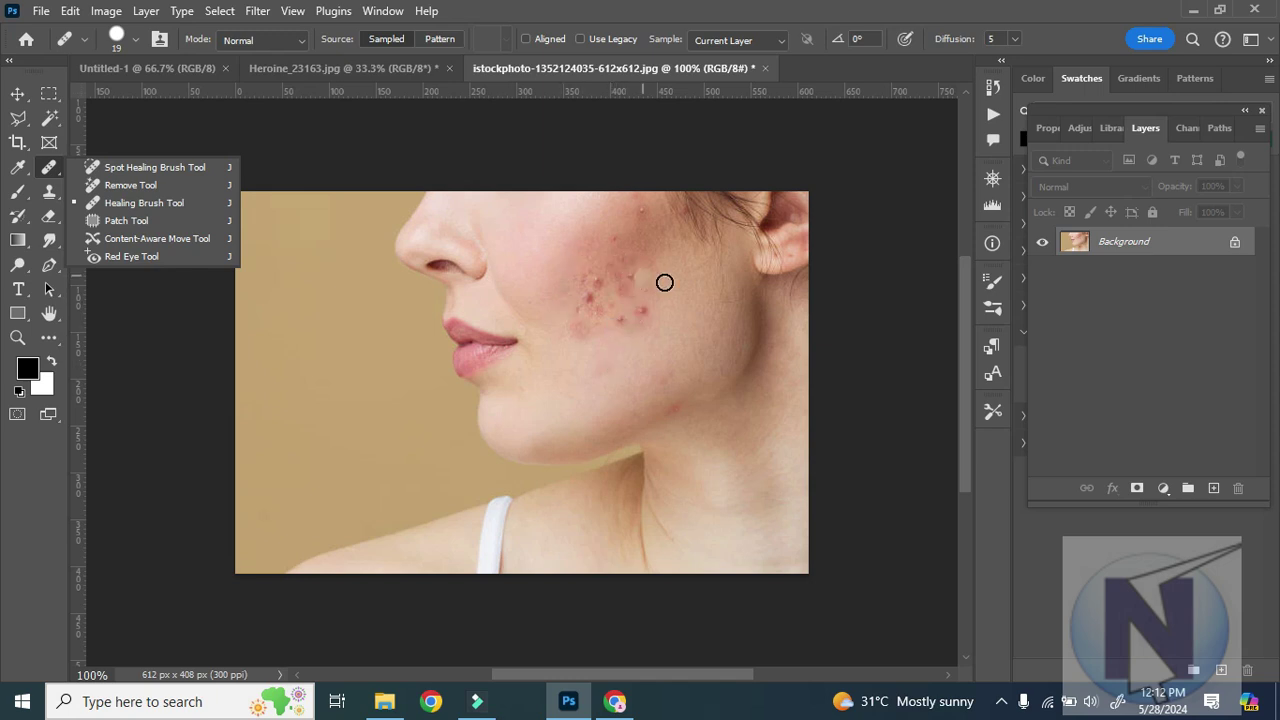
click(205, 168)
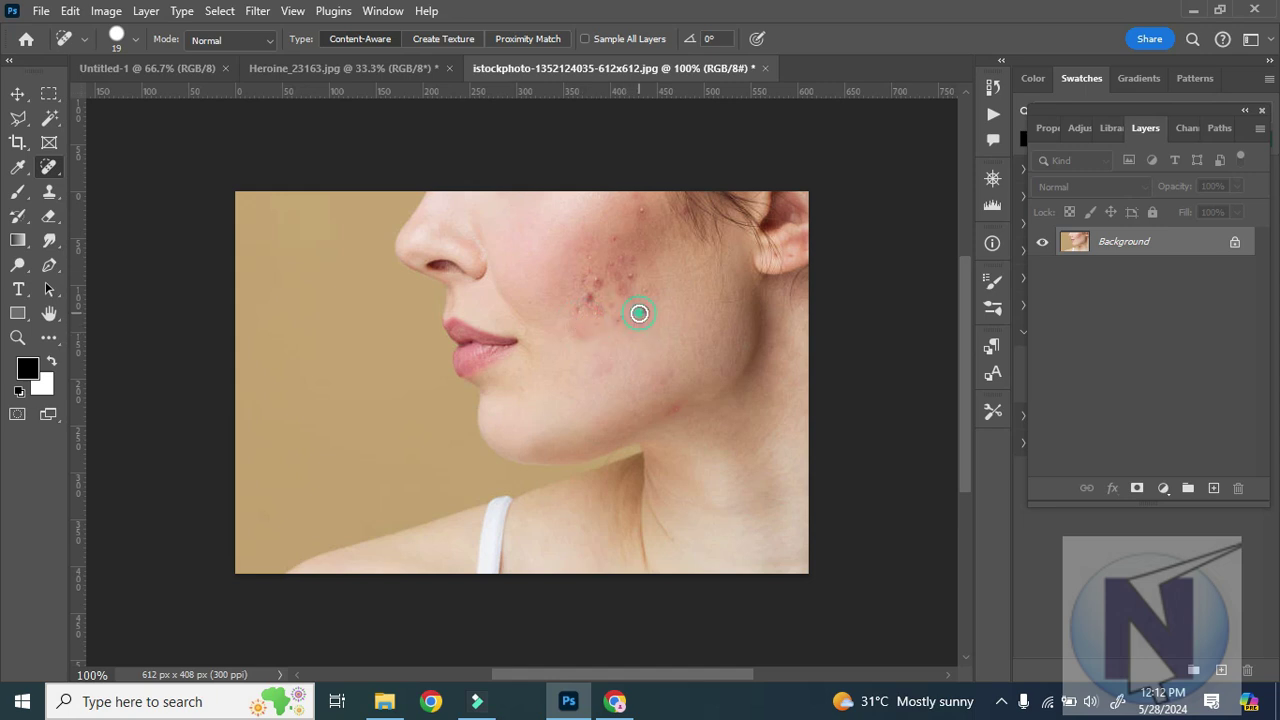
mouse_move(639, 313)
mouse_down()
mouse_move(591, 298)
mouse_move(594, 273)
mouse_move(618, 276)
mouse_move(628, 290)
mouse_move(615, 300)
mouse_move(615, 264)
mouse_move(654, 312)
mouse_move(618, 318)
mouse_up()
mouse_move(623, 249)
mouse_down()
mouse_move(646, 206)
mouse_move(586, 290)
mouse_up()
mouse_move(627, 249)
mouse_down()
mouse_move(631, 315)
mouse_move(586, 316)
mouse_move(584, 268)
mouse_move(571, 311)
mouse_up()
mouse_move(617, 273)
mouse_down()
mouse_move(641, 235)
mouse_move(583, 309)
mouse_move(613, 243)
mouse_move(640, 224)
mouse_move(660, 261)
mouse_move(627, 308)
mouse_move(591, 325)
mouse_move(626, 317)
mouse_move(665, 356)
mouse_move(653, 247)
mouse_move(607, 300)
mouse_up()
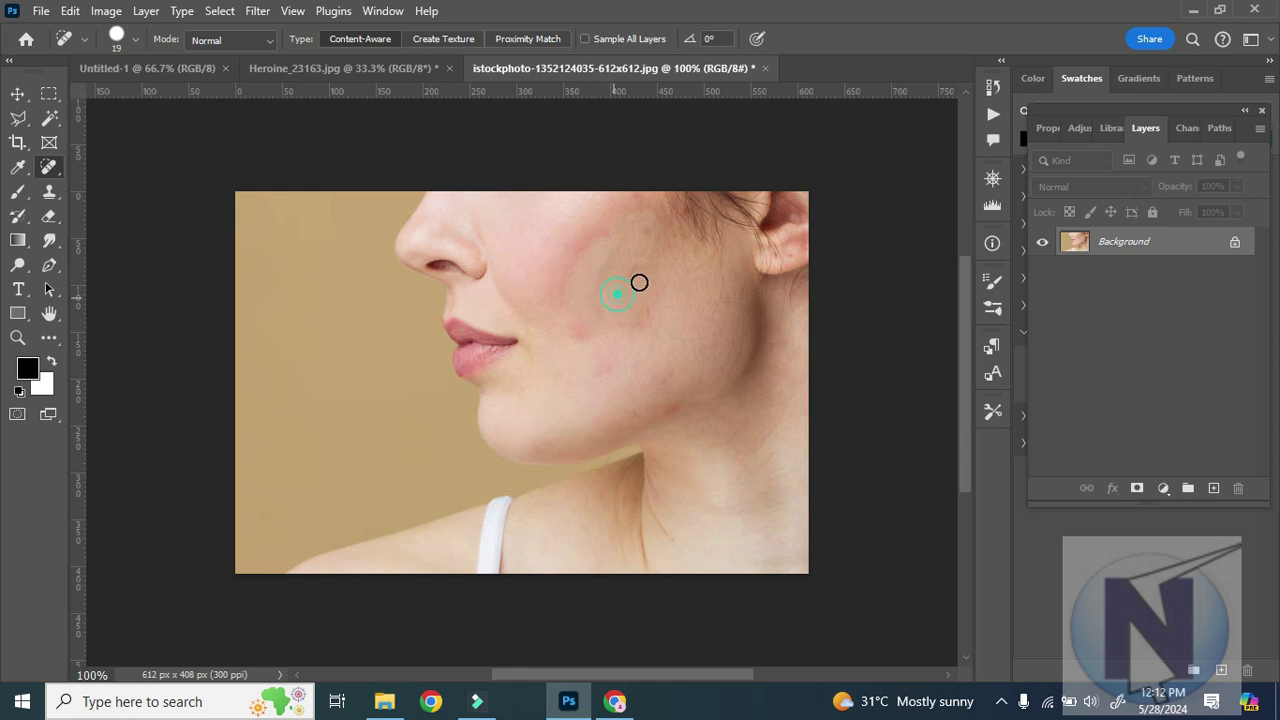
mouse_move(590, 312)
mouse_down()
mouse_move(639, 230)
mouse_move(626, 290)
mouse_up()
Open the images (1) photo from the Downloads folder.
click(377, 68)
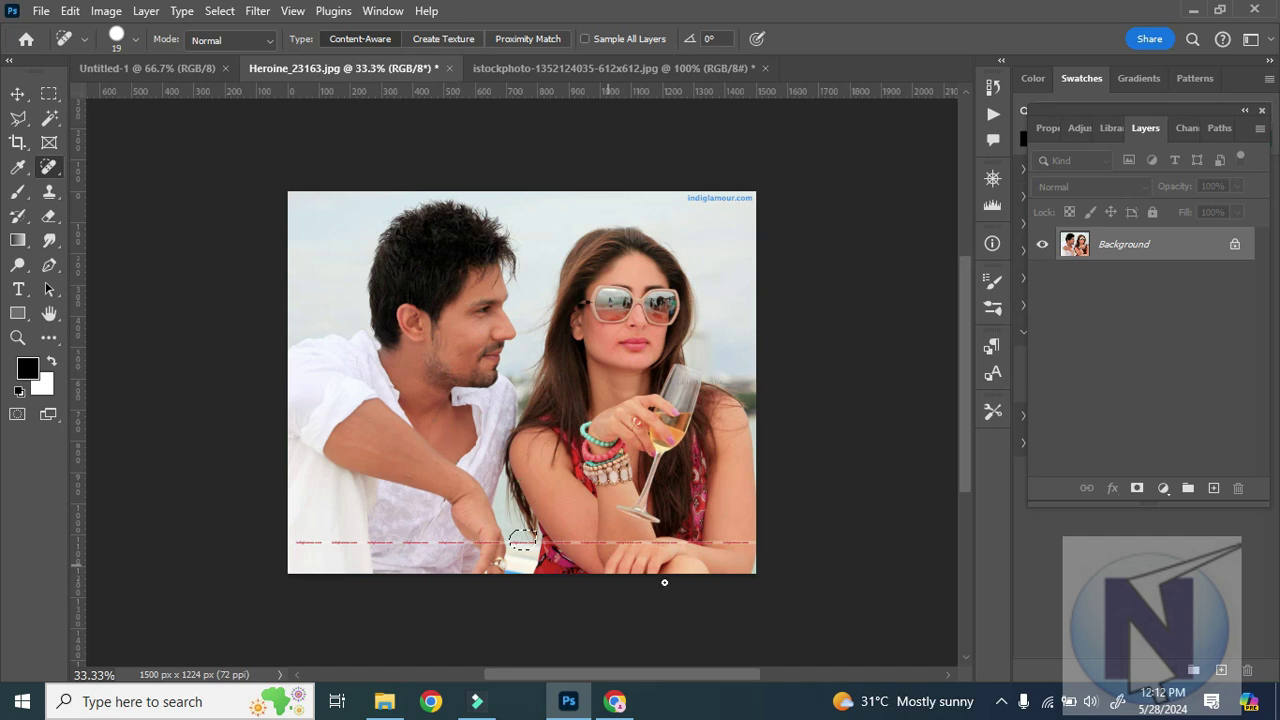
click(41, 10)
click(41, 10)
key(ctrl+o)
scroll(395, 290, down, 6)
click(440, 165)
click(210, 155)
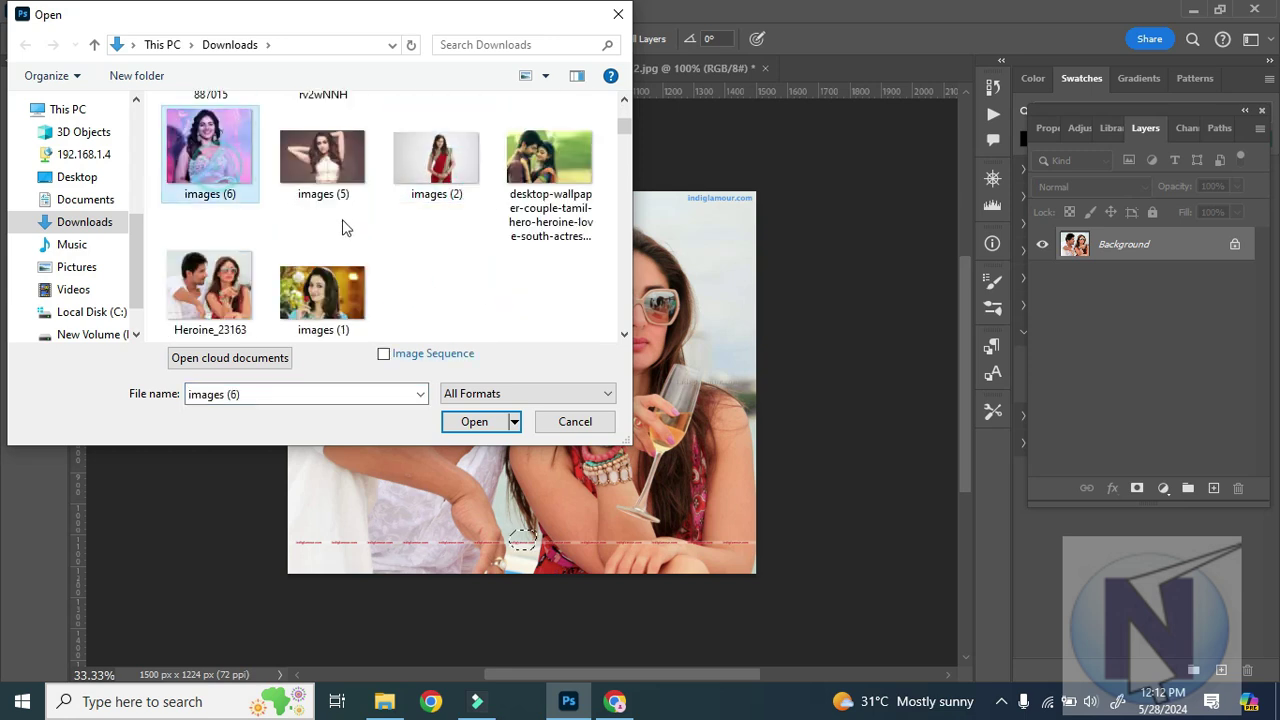
double_click(322, 295)
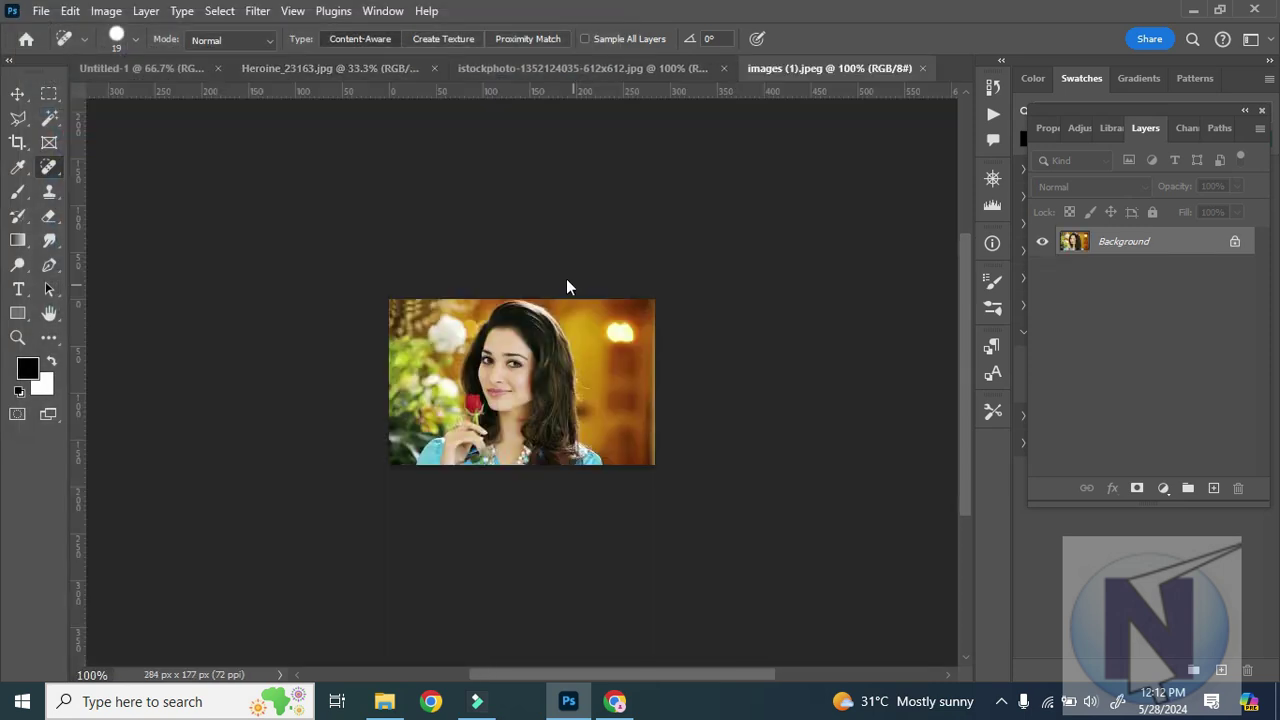
Open the images (2) photo from the Downloads folder.
click(41, 12)
click(60, 48)
scroll(380, 300, down, 10)
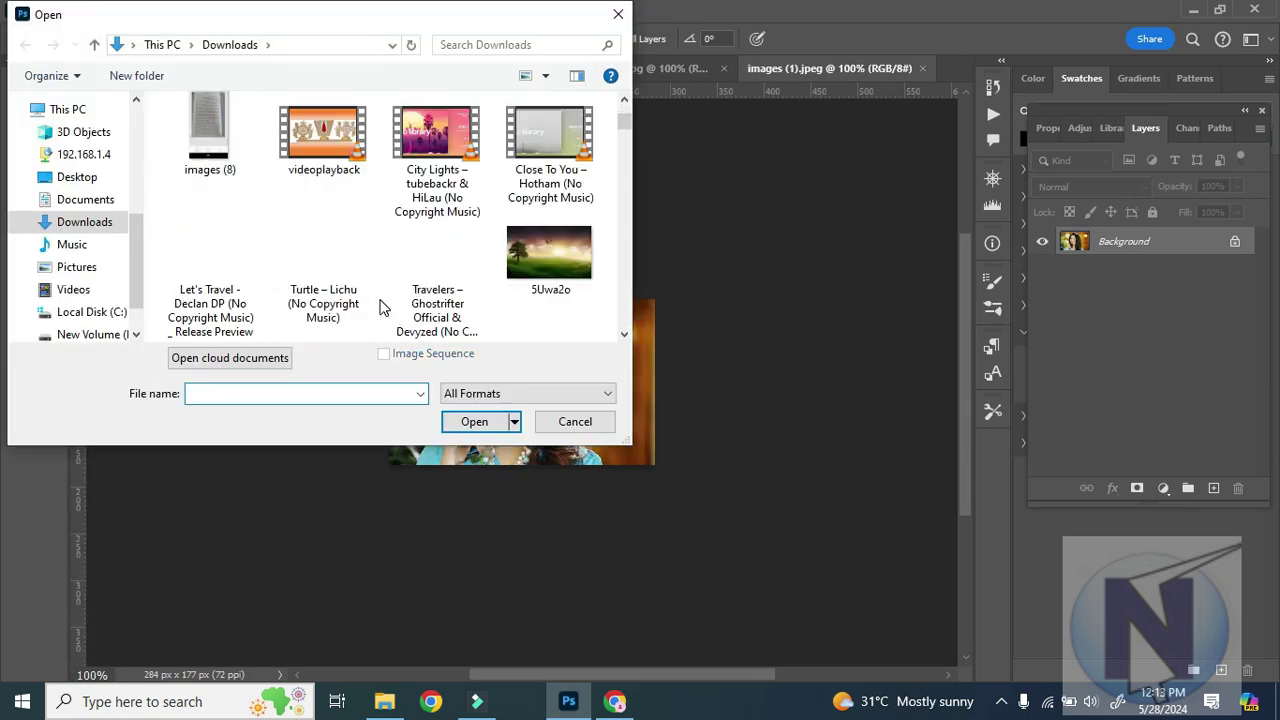
scroll(440, 195, up, 5)
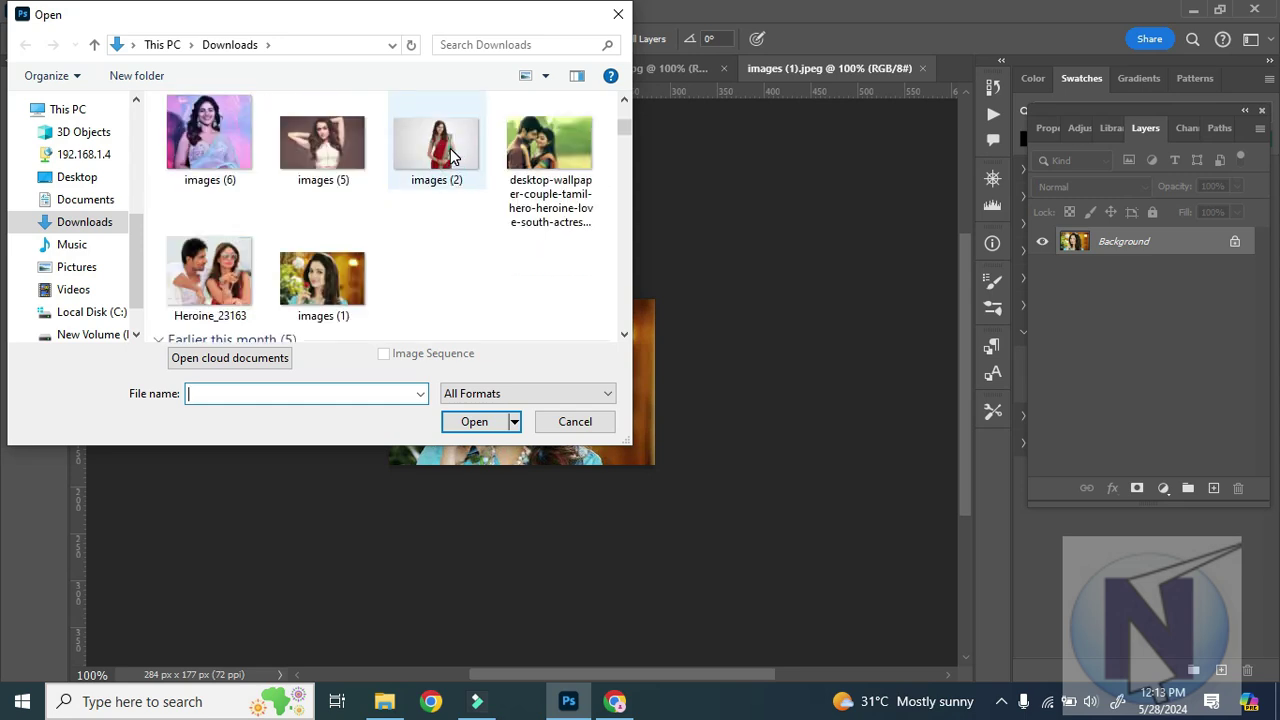
double_click(450, 150)
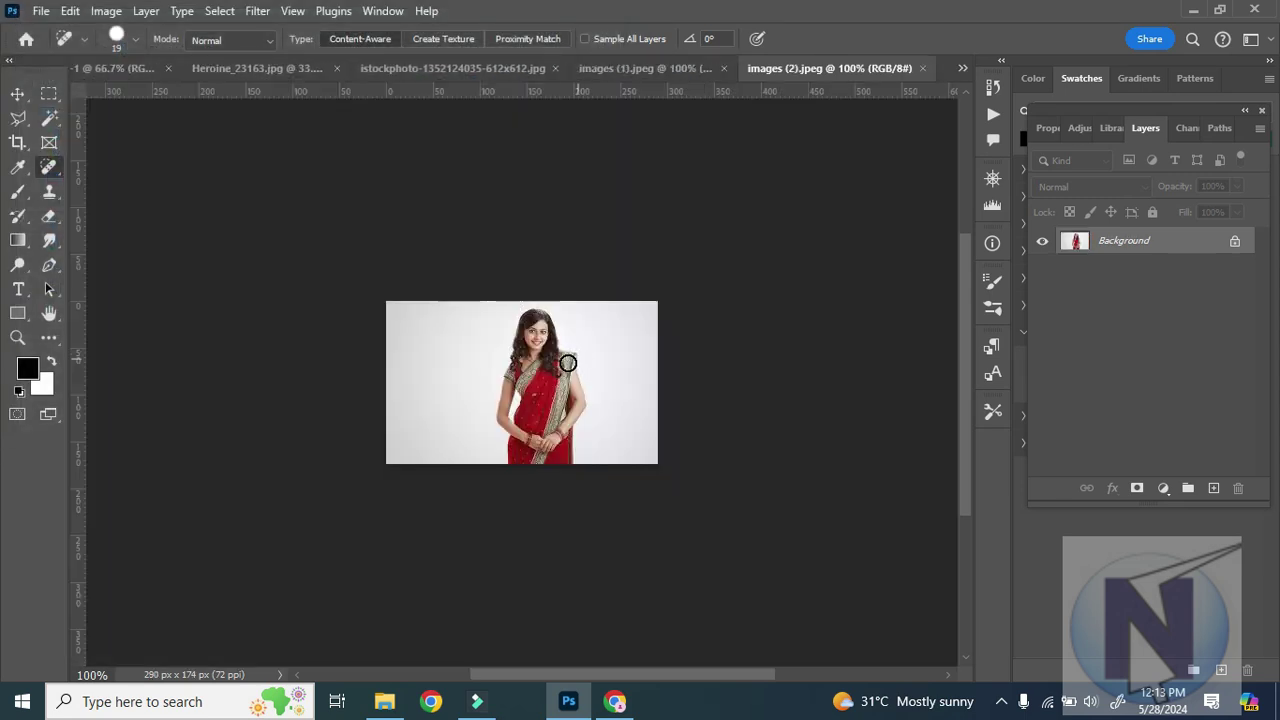
Open the desktop-wallpaper-couple-tamil-hero-heroine-love-south-actress-couple image and show the woman's face at 400% zoom.
click(41, 11)
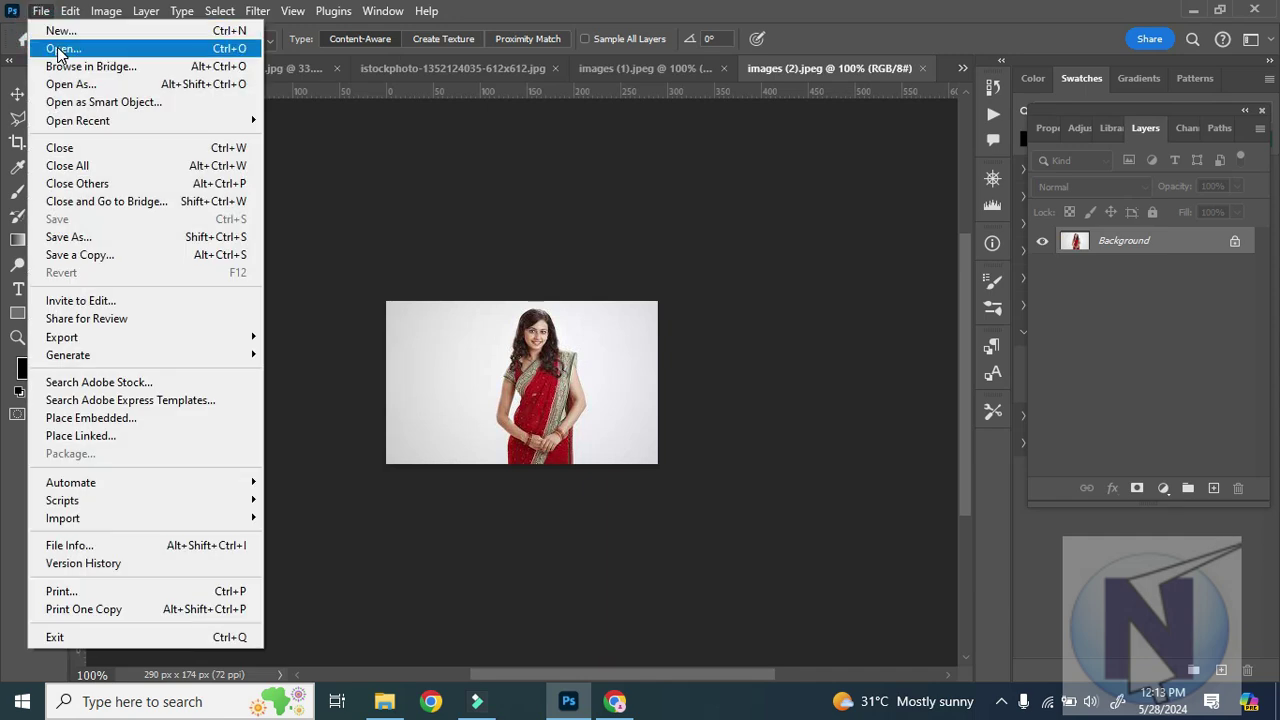
click(58, 52)
scroll(445, 321, down, 3)
double_click(548, 258)
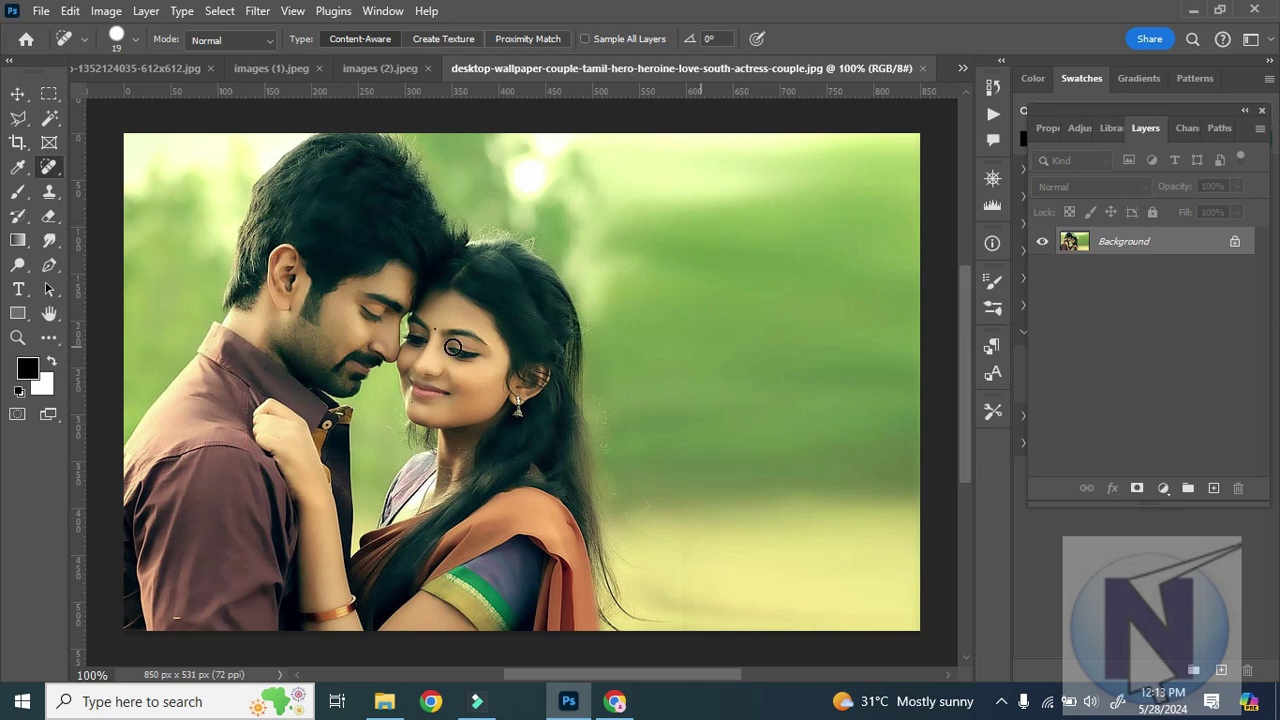
scroll(418, 362, up, 3)
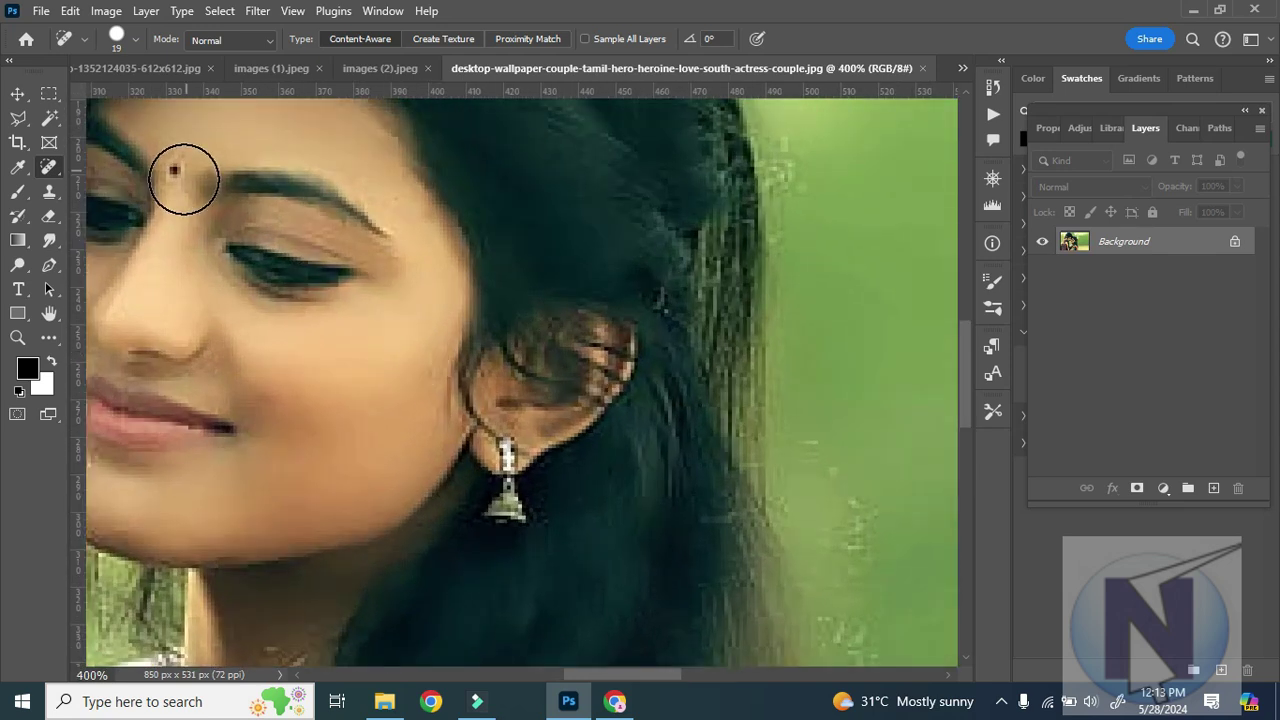
drag(220, 217, 343, 260)
drag(163, 221, 125, 212)
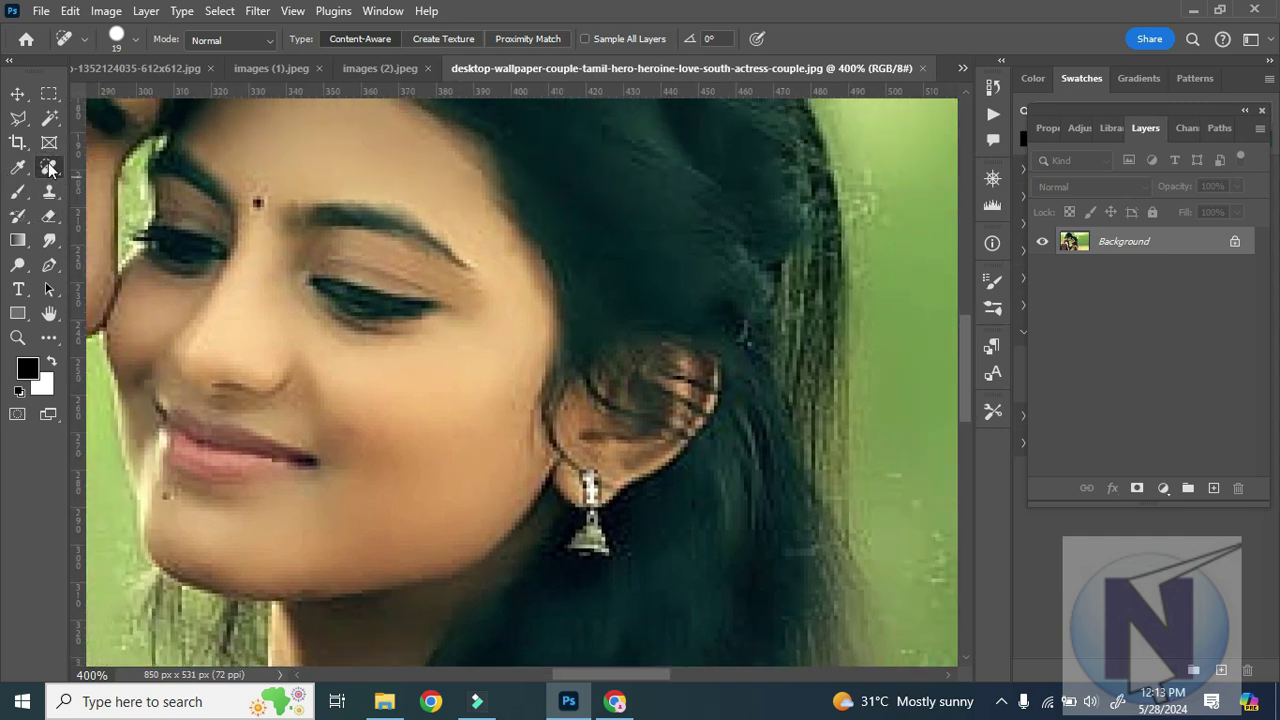
Patch the bindi on the woman's forehead with clean skin beside it using the Patch tool in Source mode, and deselect.
right_click(48, 162)
click(140, 221)
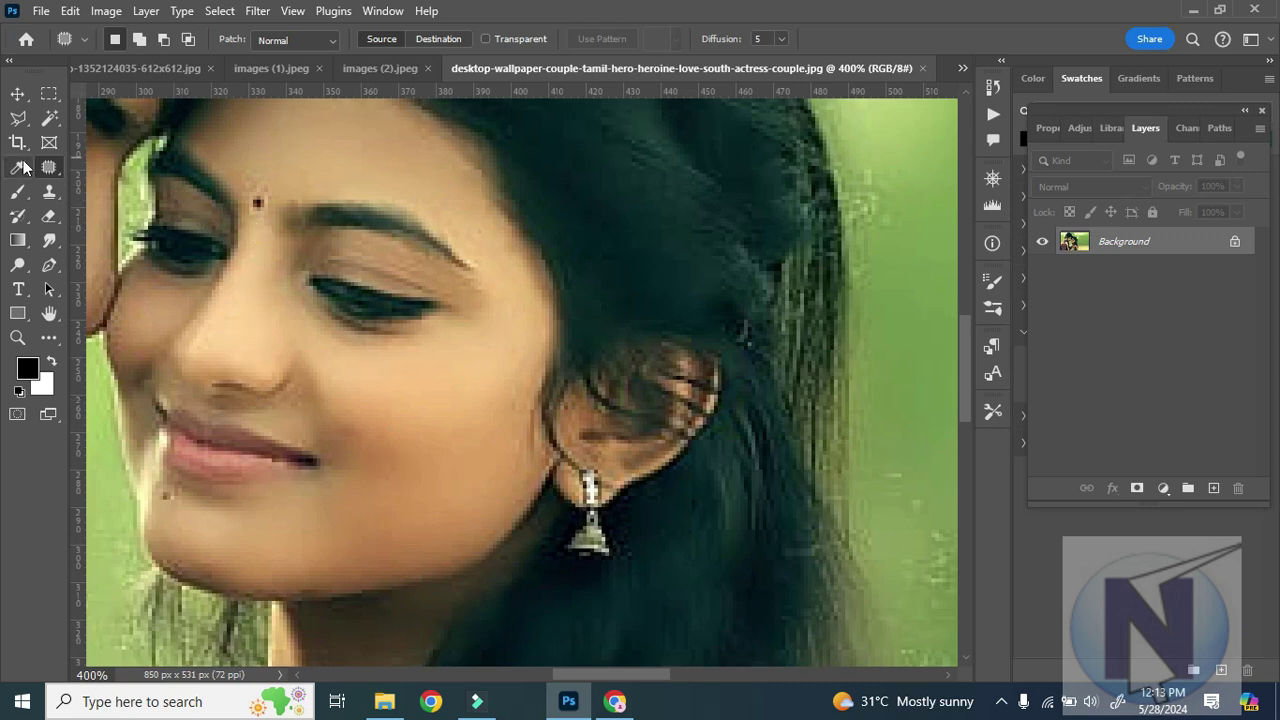
mouse_move(247, 214)
mouse_down()
mouse_move(276, 225)
mouse_move(280, 198)
mouse_move(245, 197)
mouse_move(254, 231)
mouse_up()
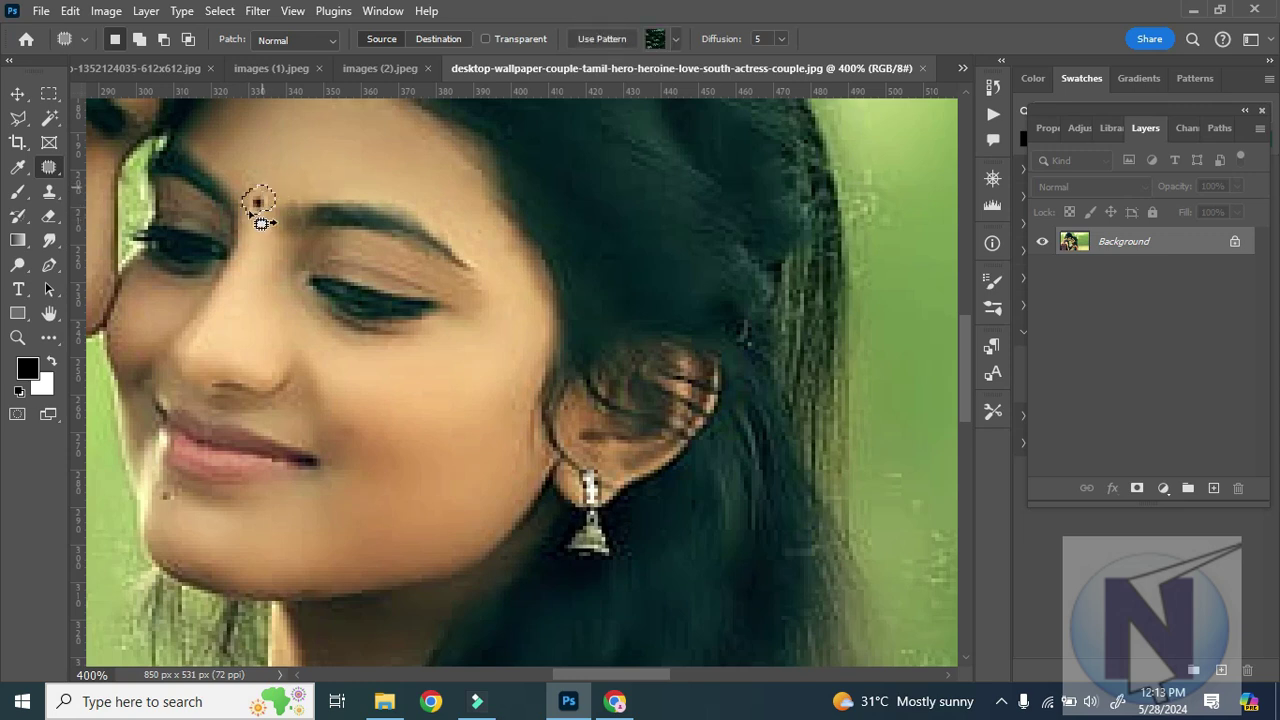
drag(265, 207, 311, 176)
key(ctrl+d)
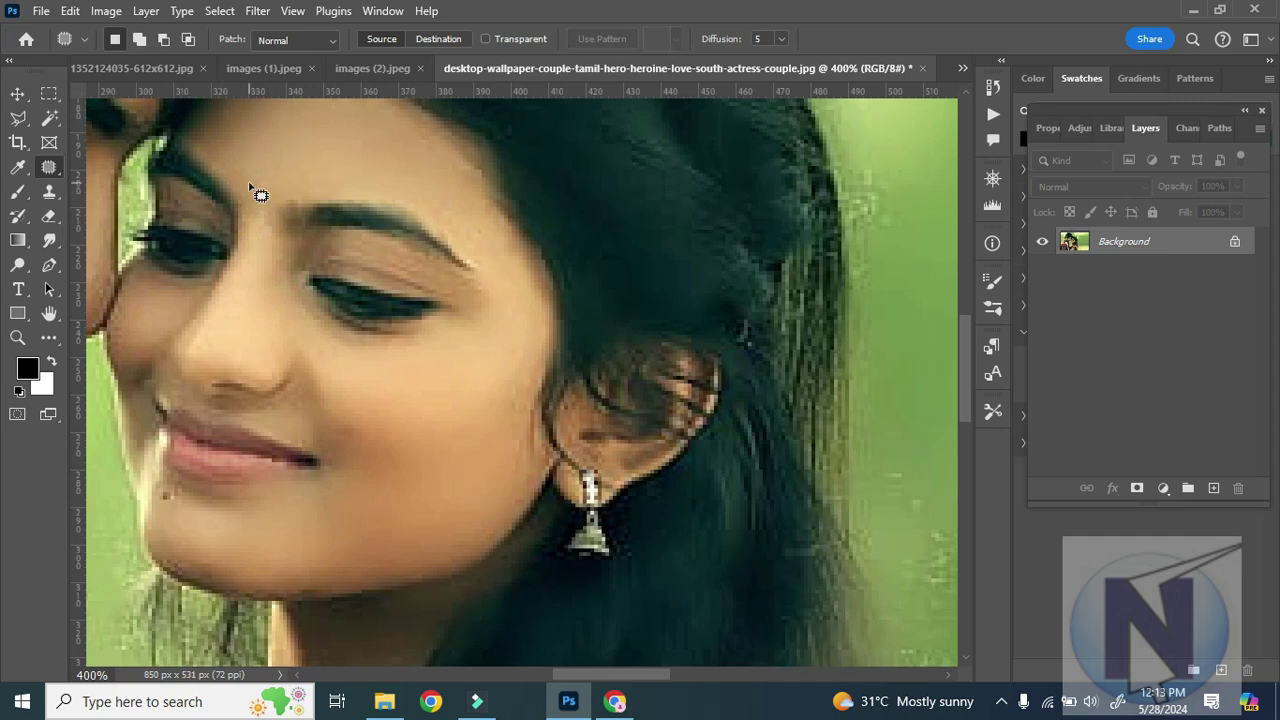
Try the Patch tool's Destination mode by copying the bindi higher on the forehead, and undo the copy.
click(377, 41)
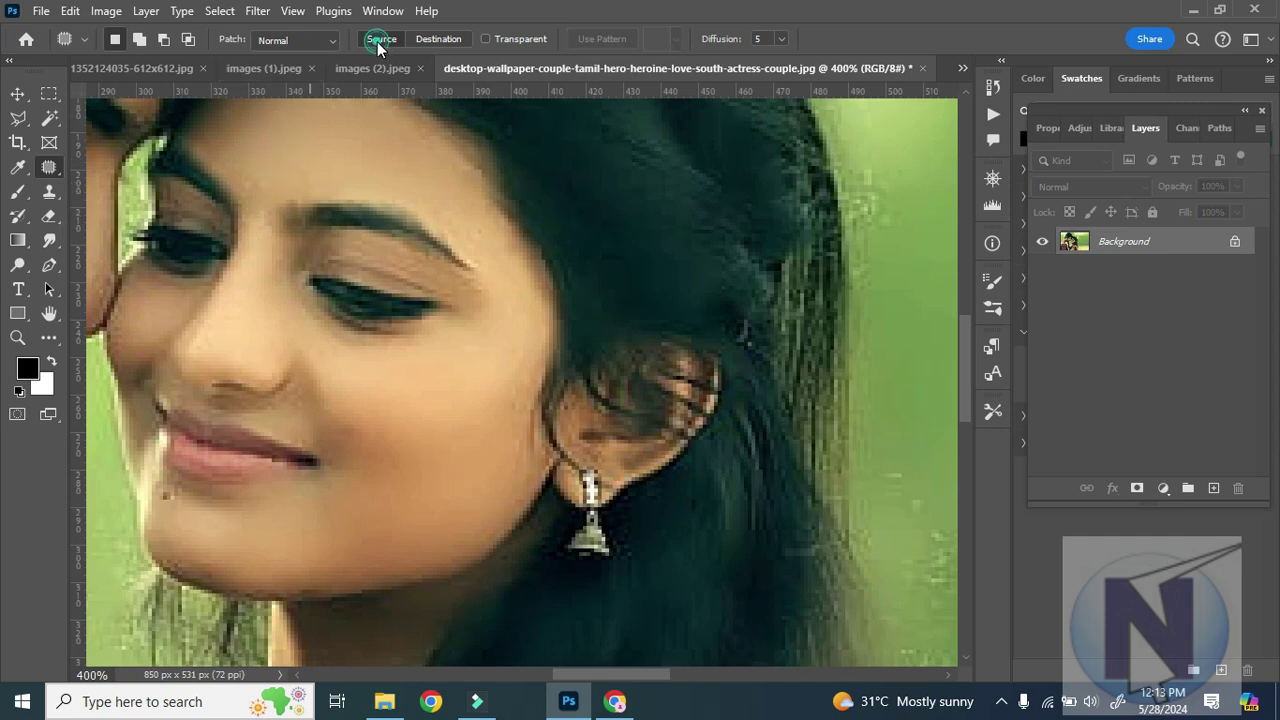
click(434, 39)
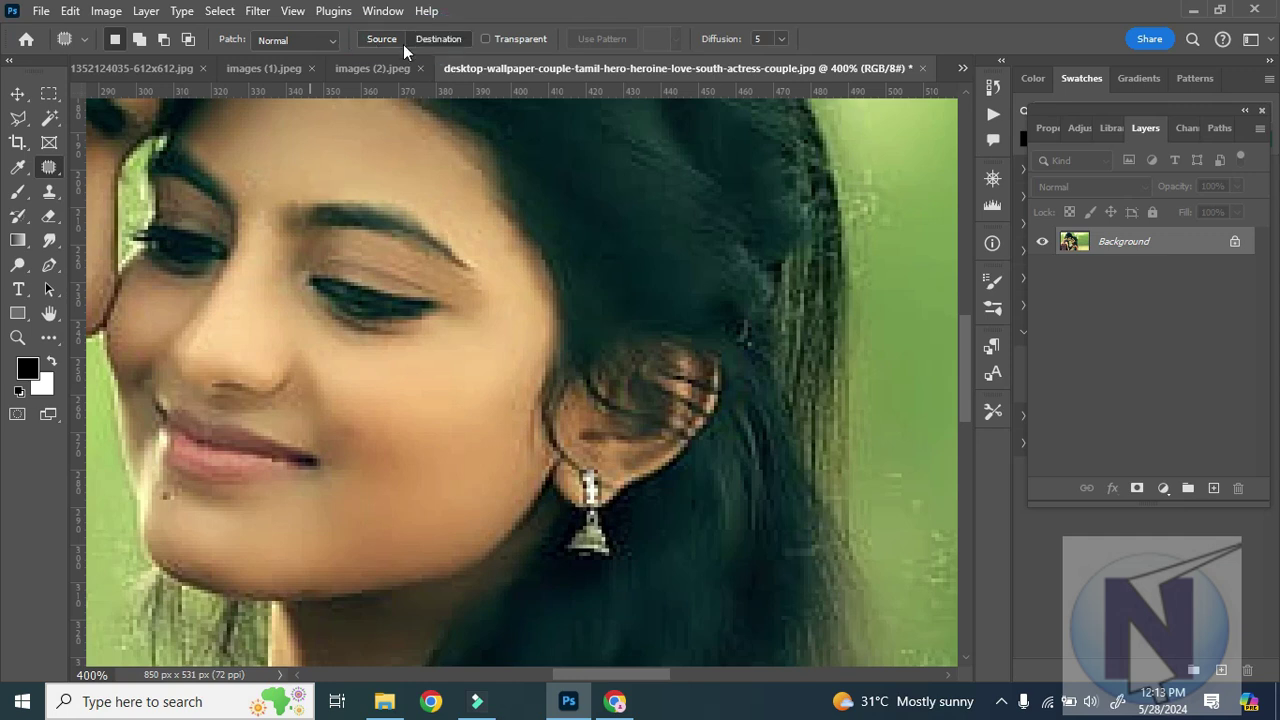
drag(258, 186, 270, 213)
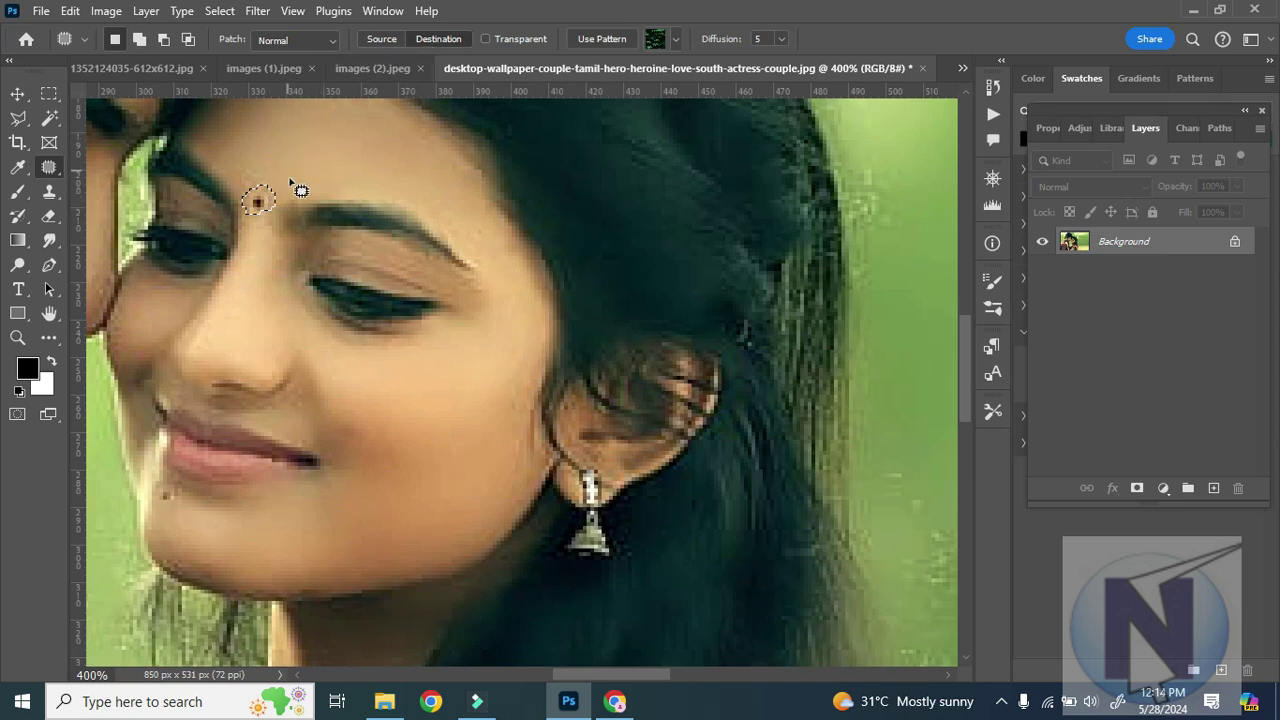
key(ctrl+d)
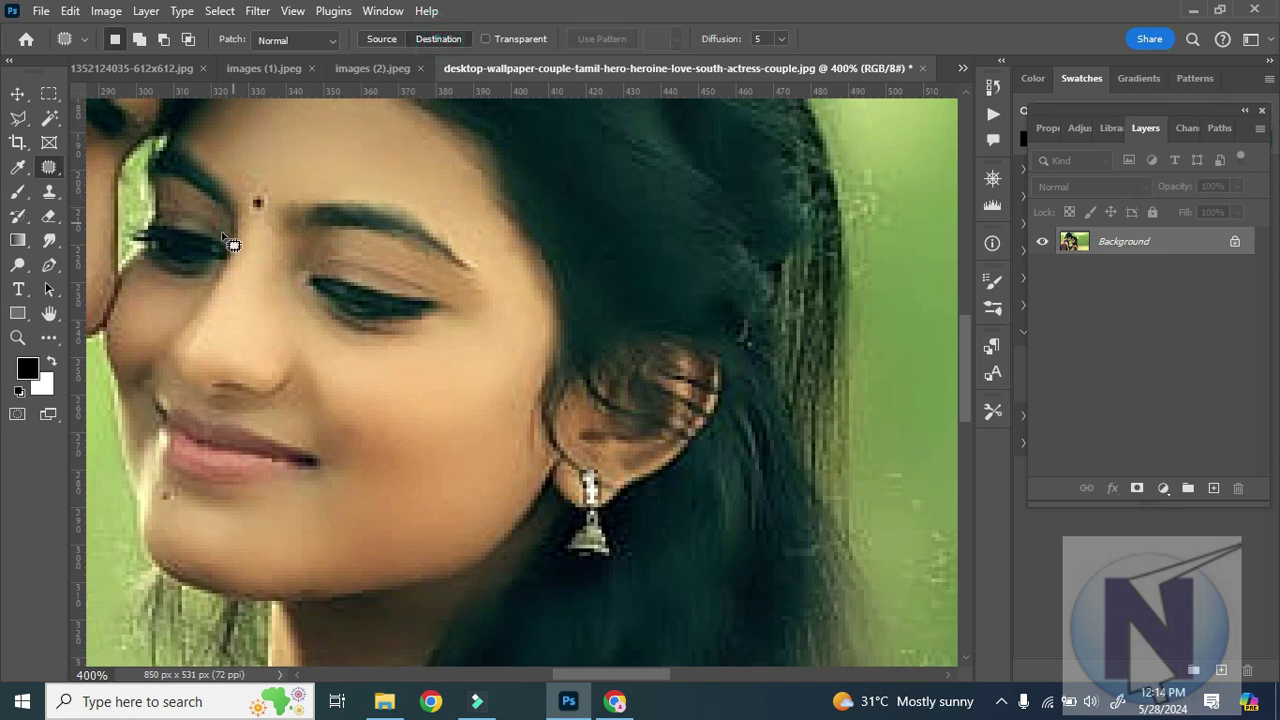
mouse_move(255, 218)
mouse_down()
mouse_move(274, 200)
mouse_move(257, 200)
mouse_move(250, 214)
mouse_move(318, 170)
mouse_up()
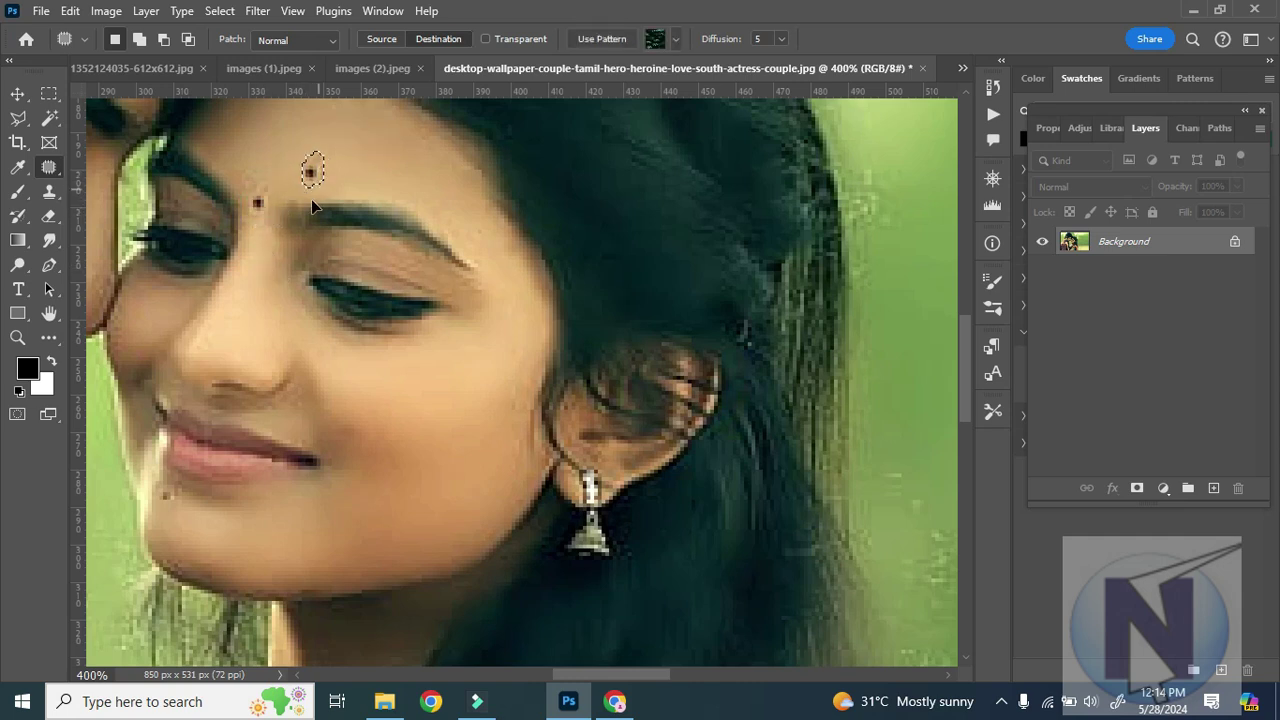
key(ctrl+z)
Return the Patch tool to Source mode, replace the selected bindi with nearby forehead skin, and deselect.
click(383, 39)
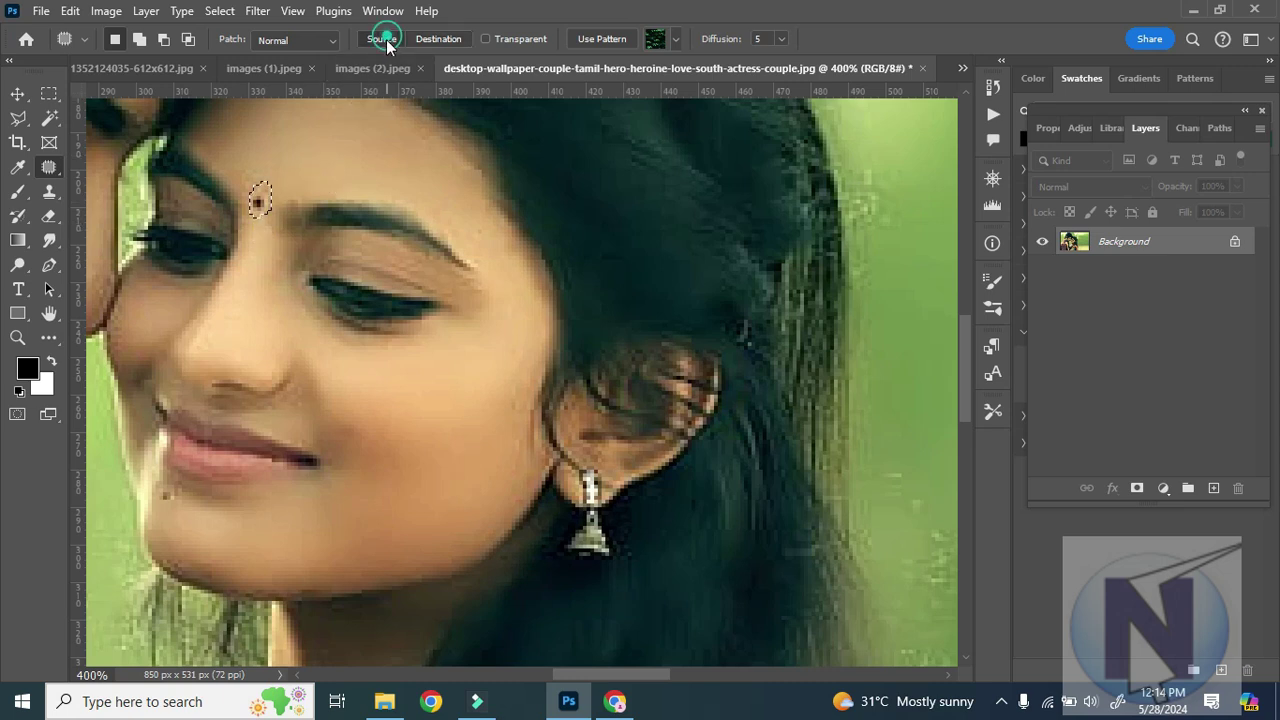
click(256, 201)
drag(310, 160, 305, 196)
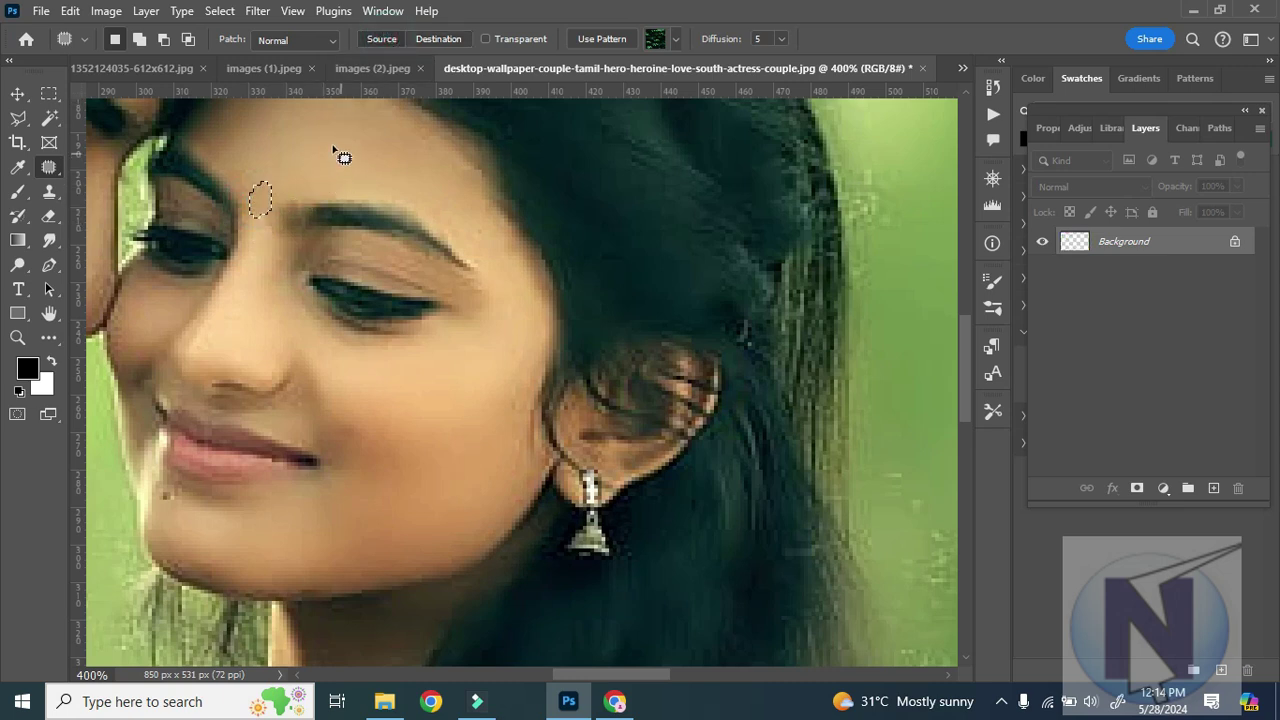
click(255, 218)
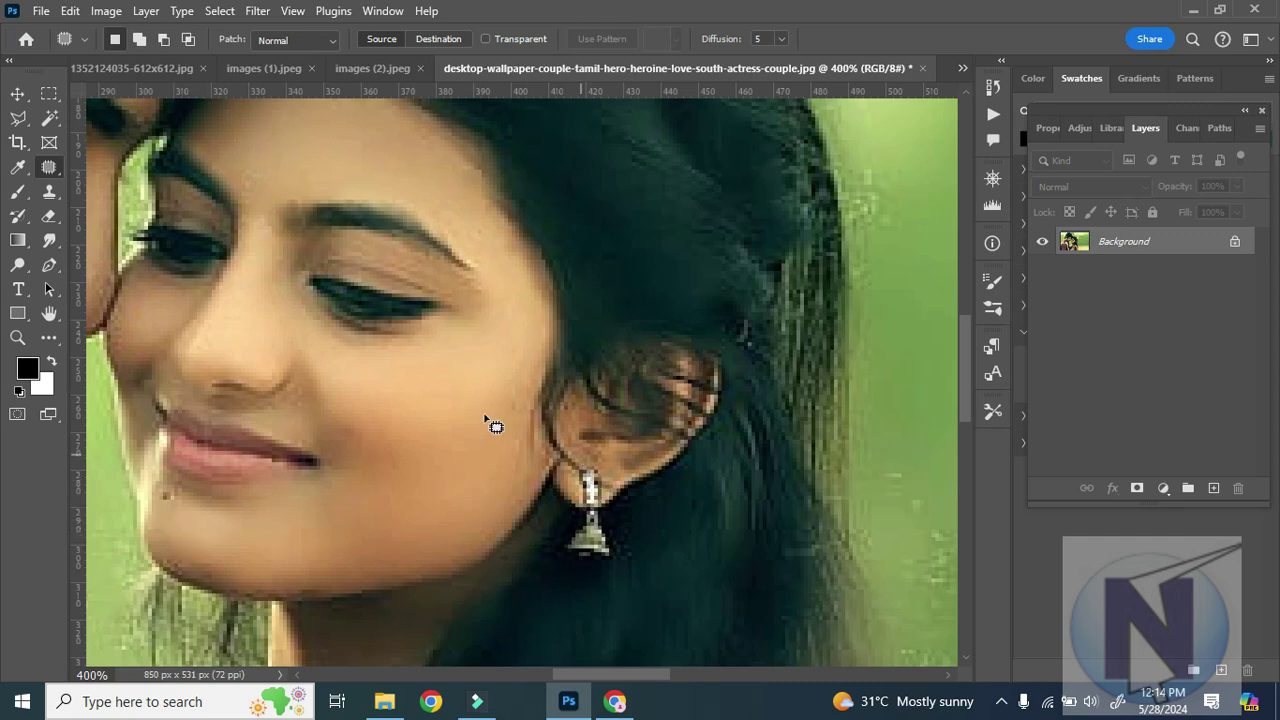
Patch the upper part of the woman's earring with skin from beside it.
mouse_move(472, 430)
mouse_down()
mouse_move(465, 474)
mouse_move(490, 465)
mouse_move(470, 432)
mouse_up()
click(573, 490)
drag(577, 493, 574, 491)
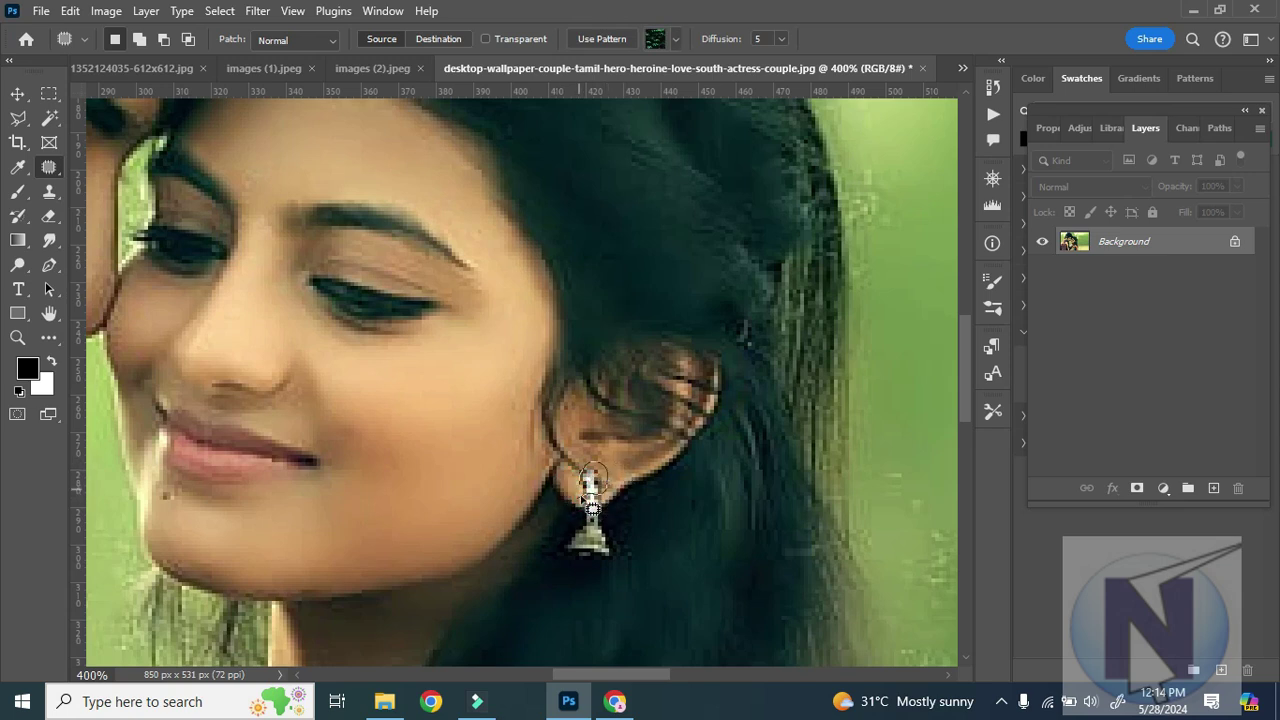
drag(591, 508, 597, 514)
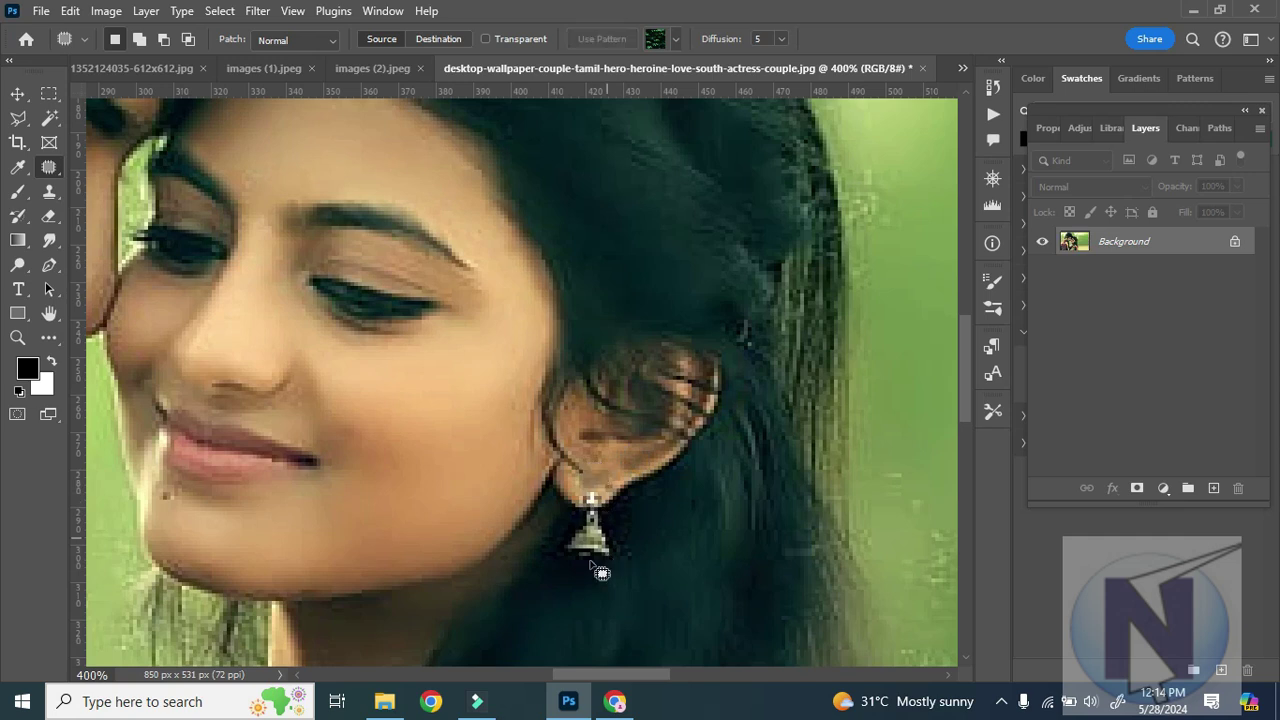
Patch the hanging bell of the earring with the dark hair beside it, deselect, and show the whole photo.
drag(571, 560, 620, 569)
drag(620, 569, 620, 535)
drag(620, 535, 565, 528)
mouse_move(565, 528)
mouse_down()
mouse_move(576, 566)
mouse_move(583, 533)
mouse_move(669, 549)
mouse_up()
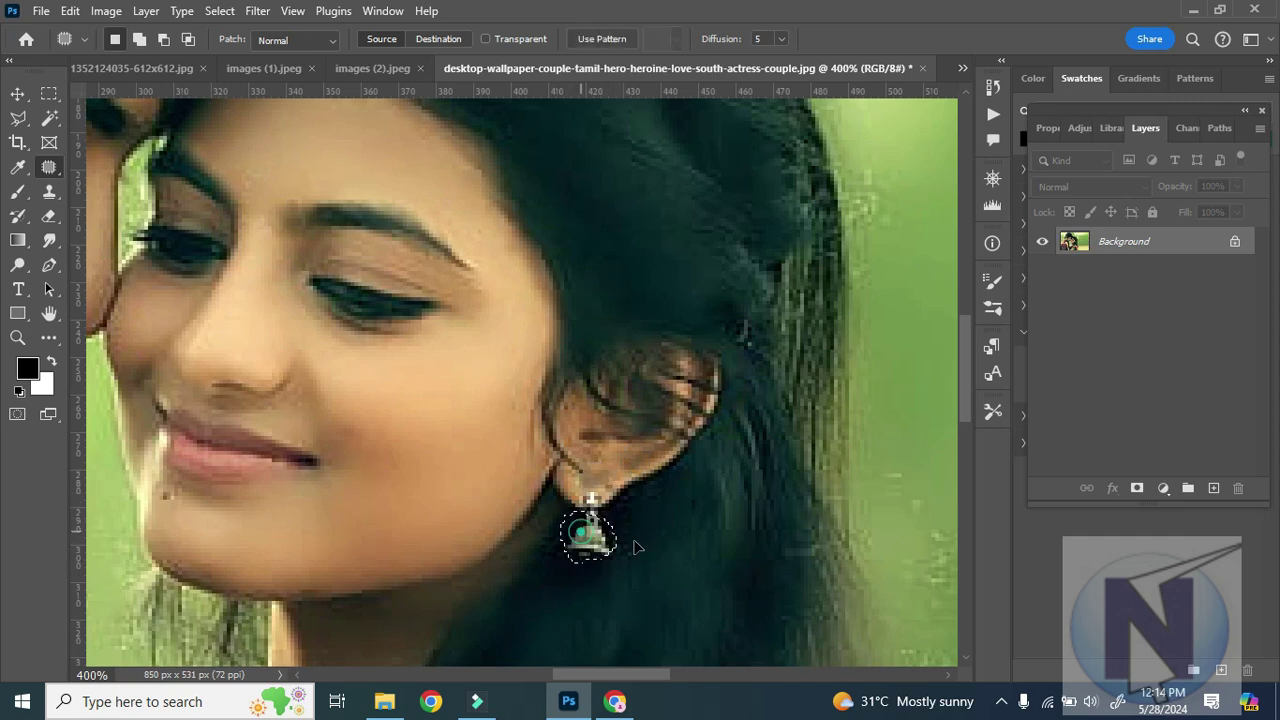
key(ctrl+d)
key(ctrl+1)
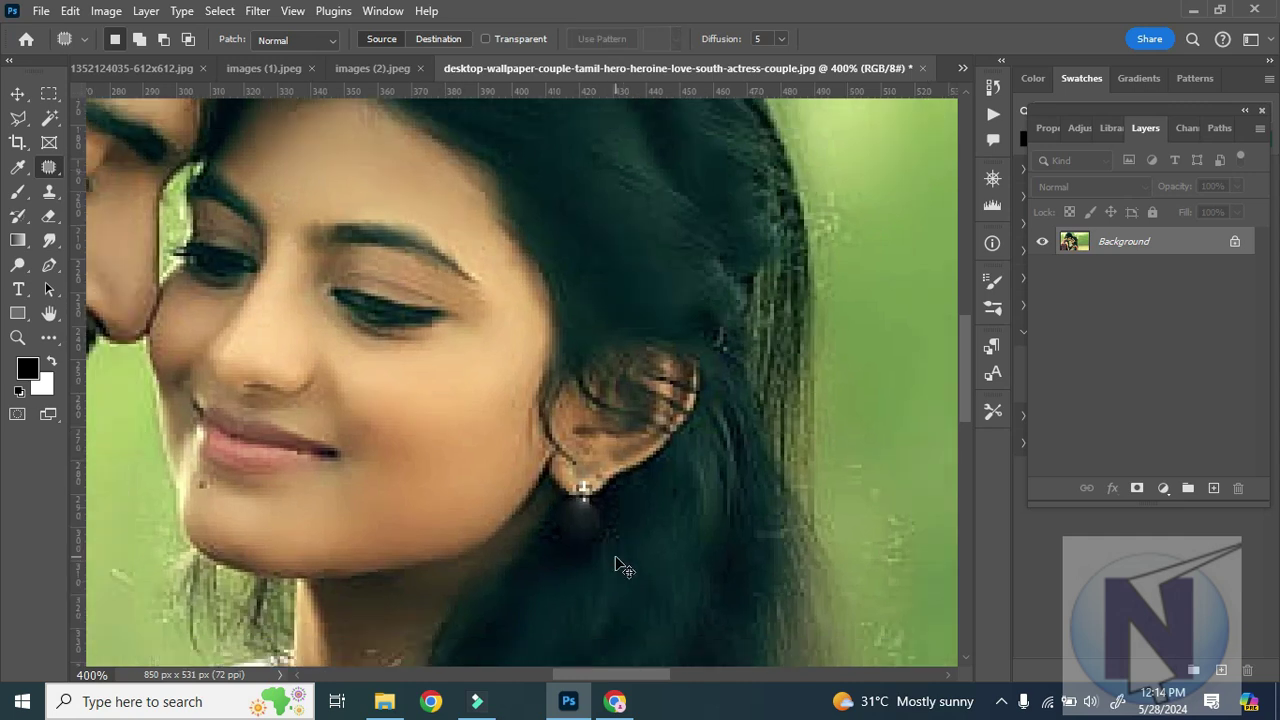
key(ctrl+minus)
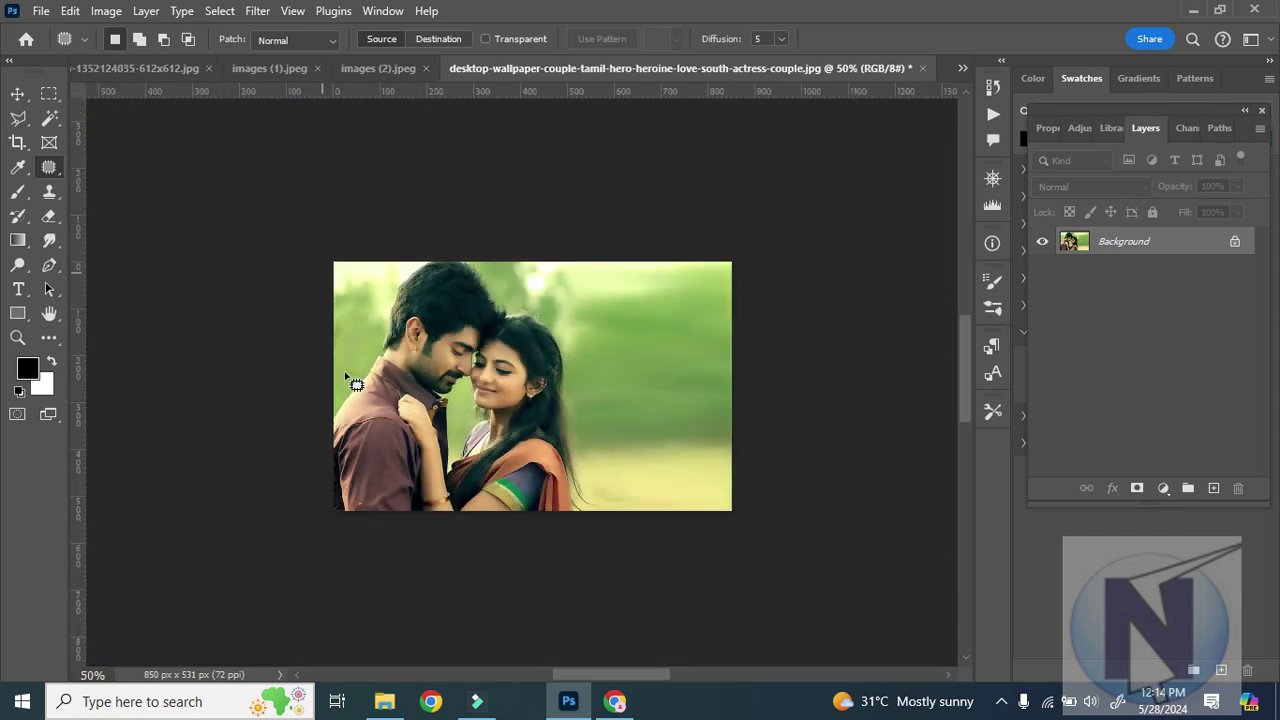
Switch to the open Heroine_23163.jpg photo.
right_click(45, 165)
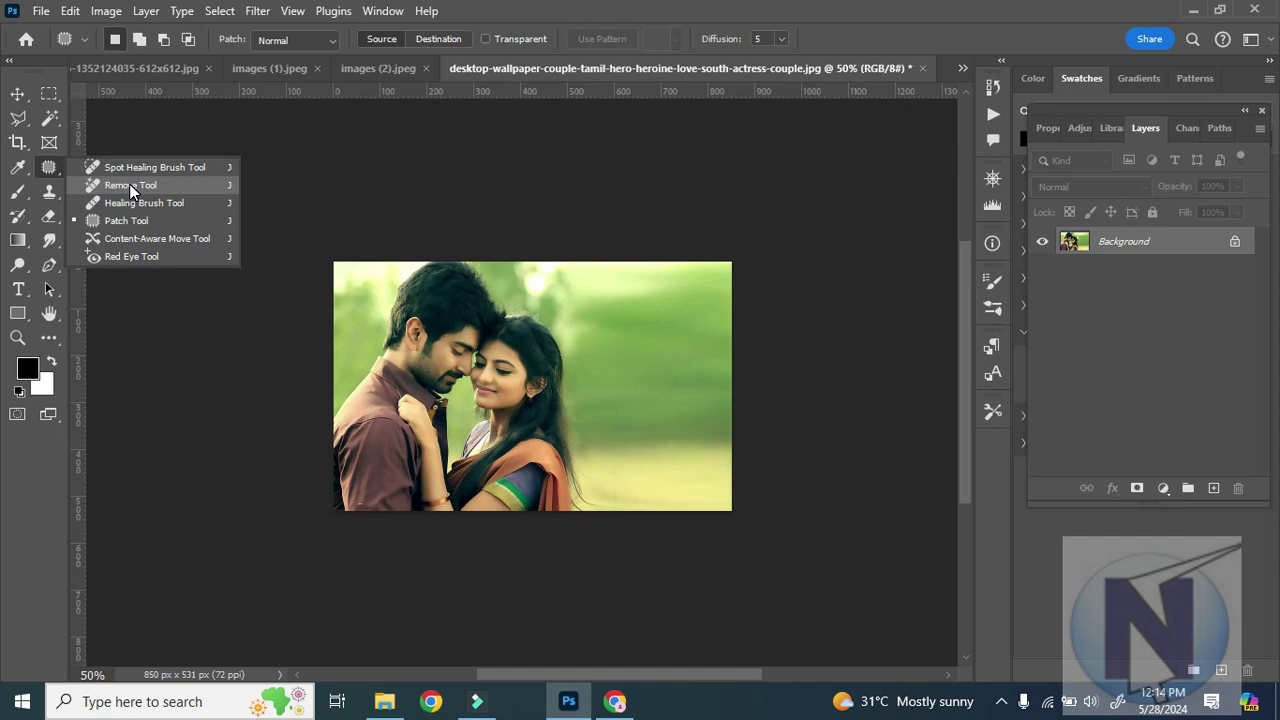
click(371, 68)
click(316, 69)
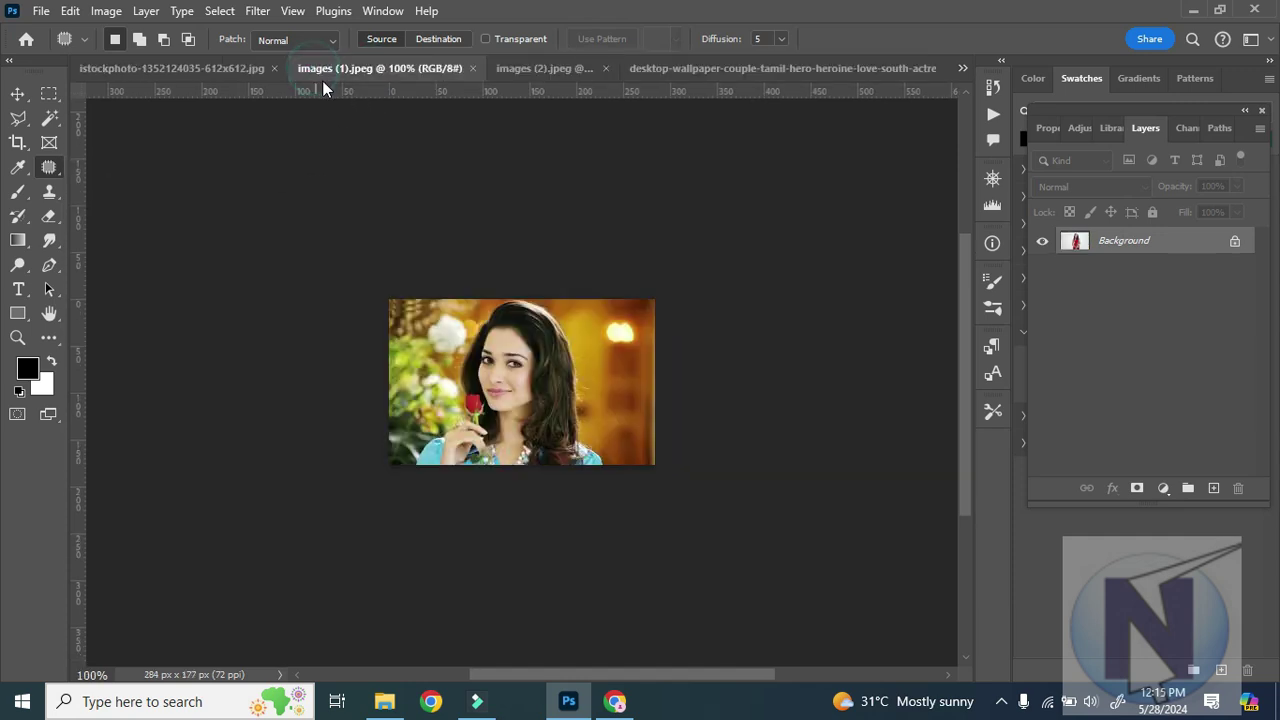
click(231, 80)
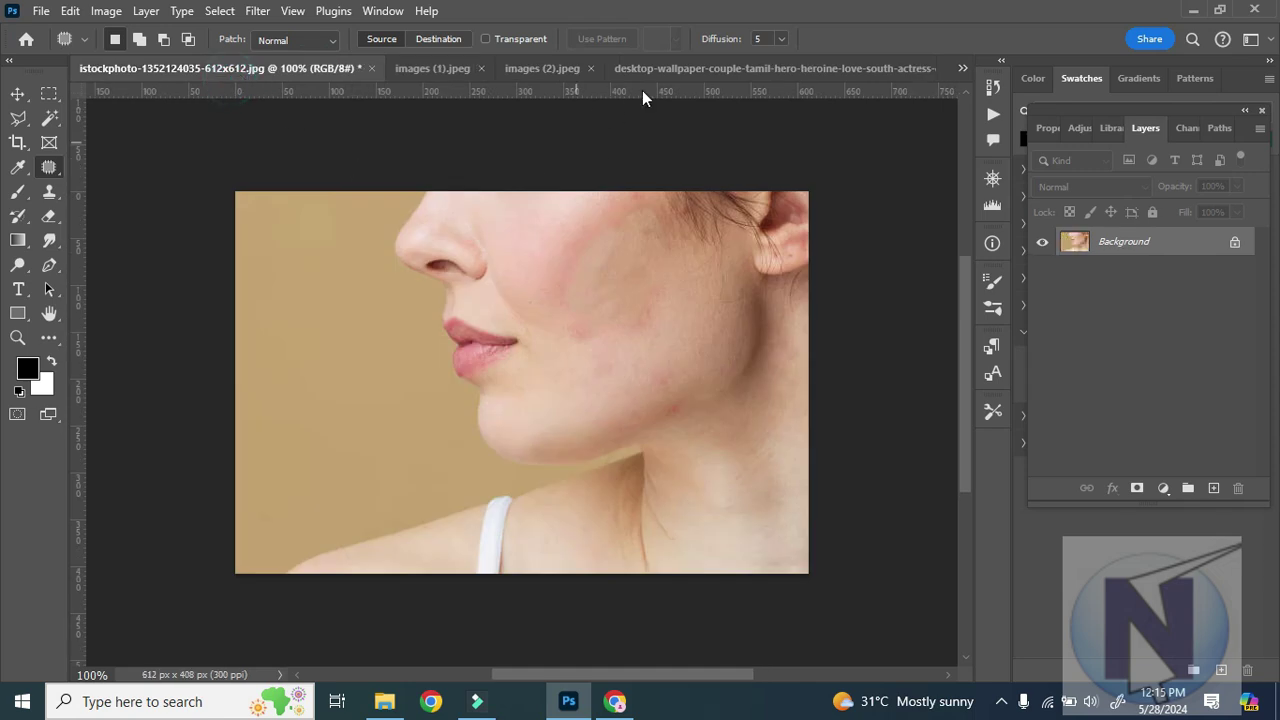
click(706, 72)
click(960, 71)
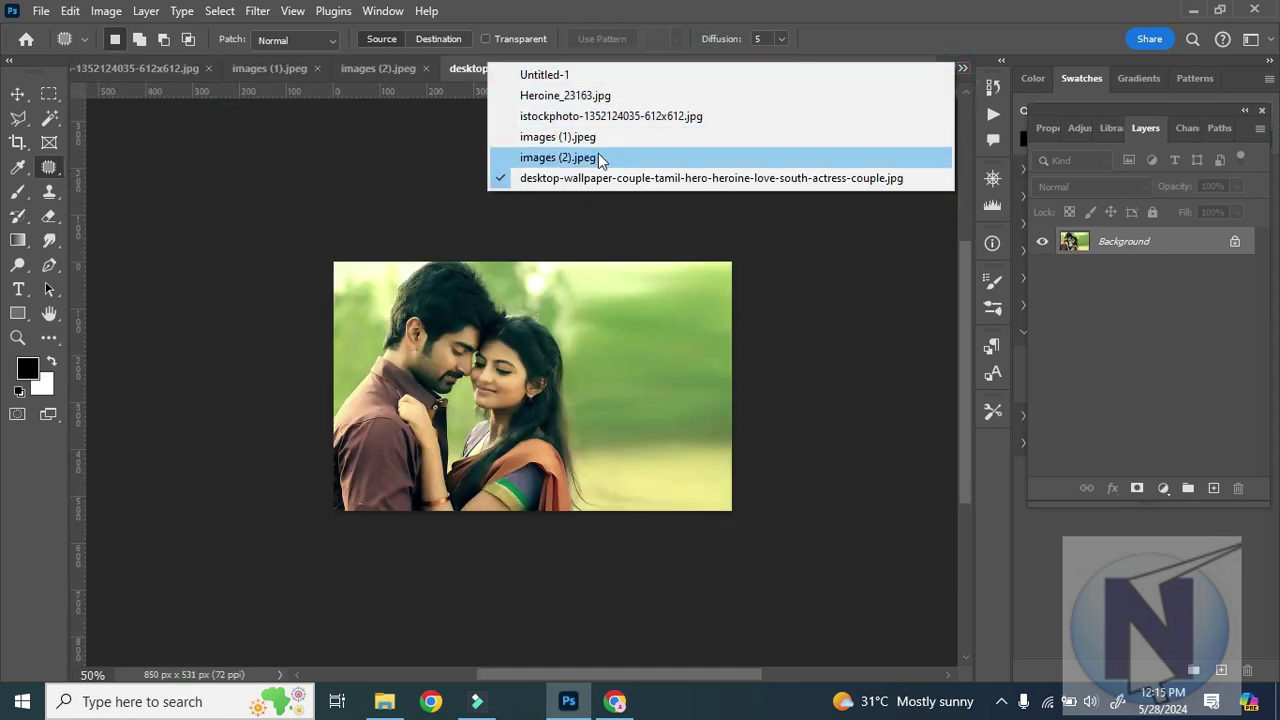
click(605, 116)
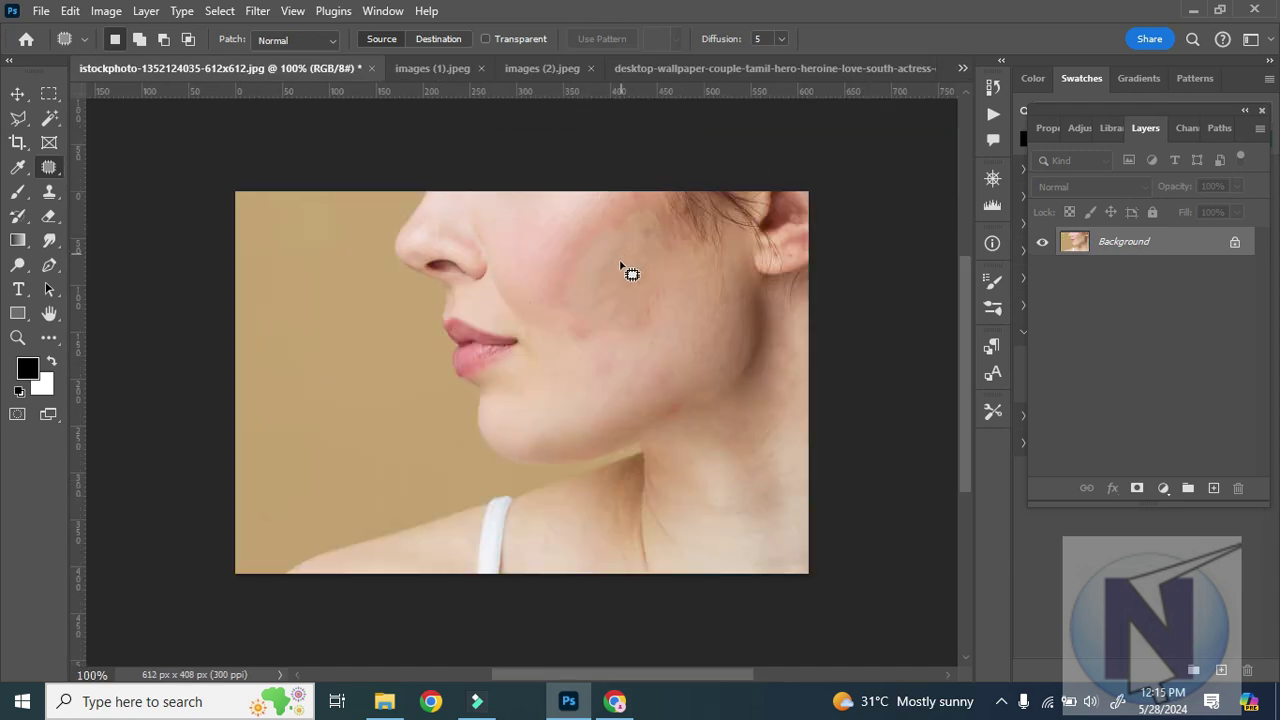
key(ctrl+Tab)
key(ctrl+Tab)
key(ctrl+Tab)
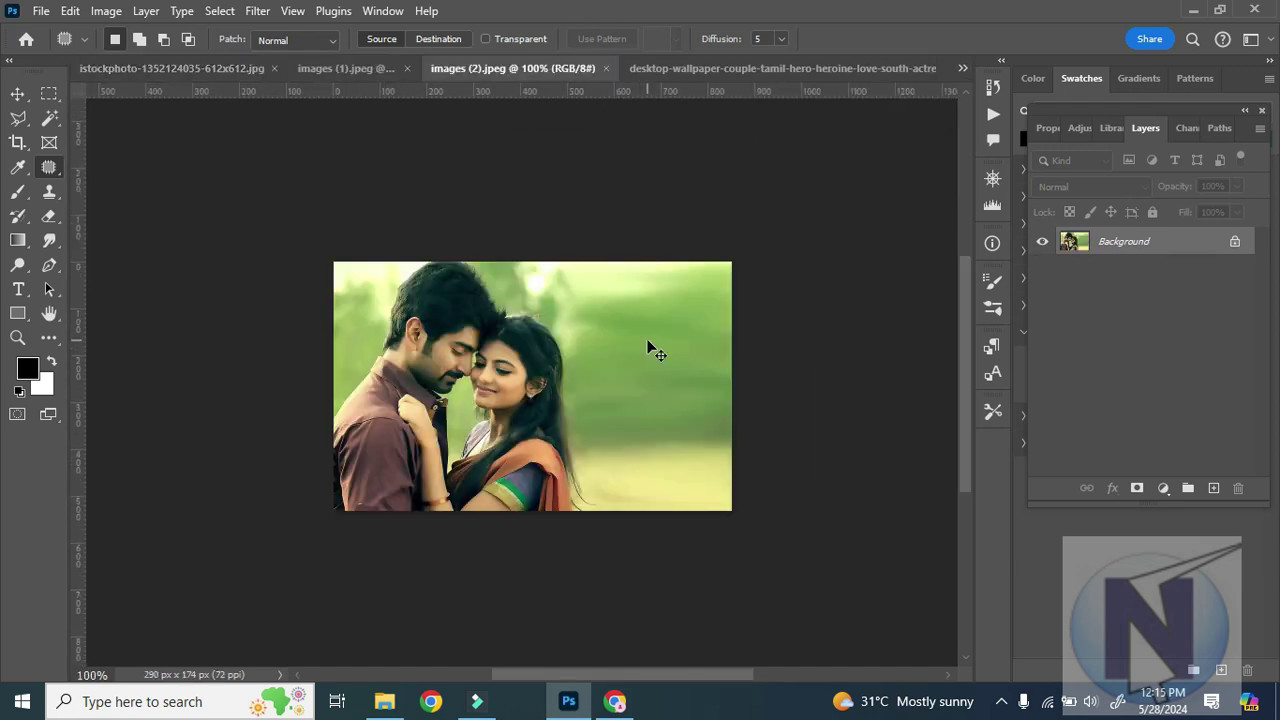
key(ctrl+Tab)
key(ctrl+Tab)
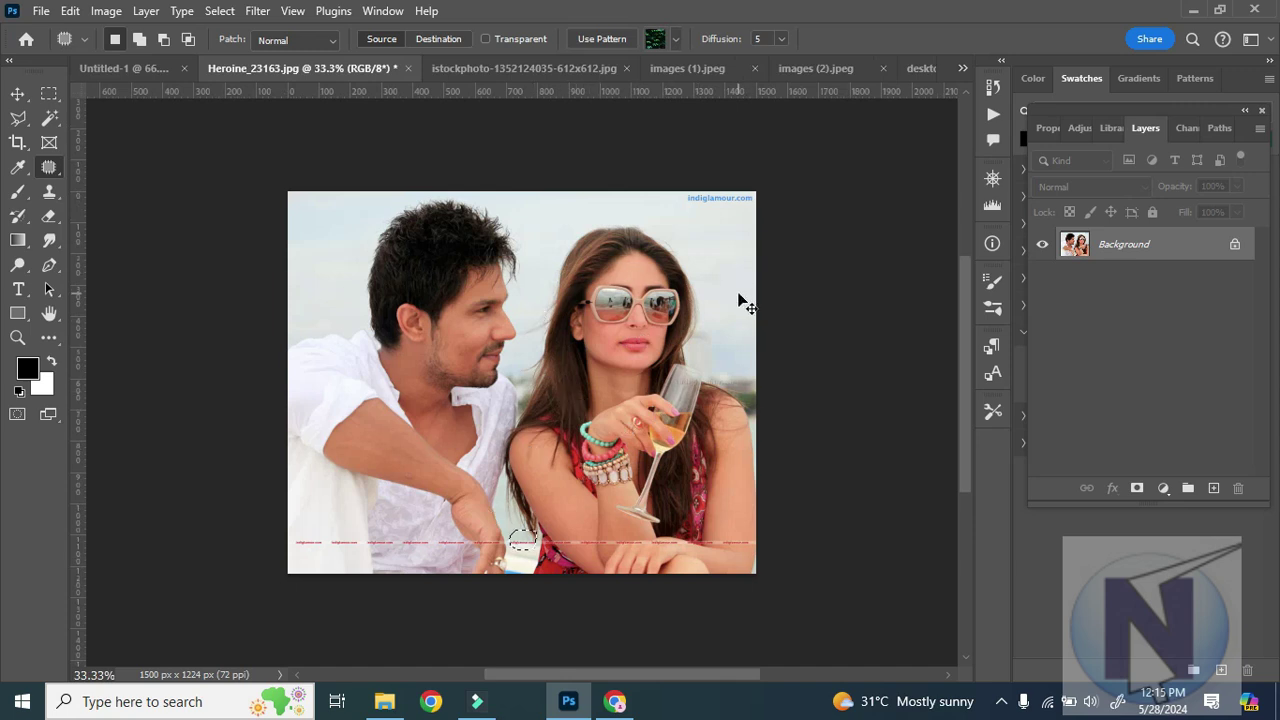
Clear the leftover selection around the red watermark text near the photo's lower edge.
key(ctrl+plus)
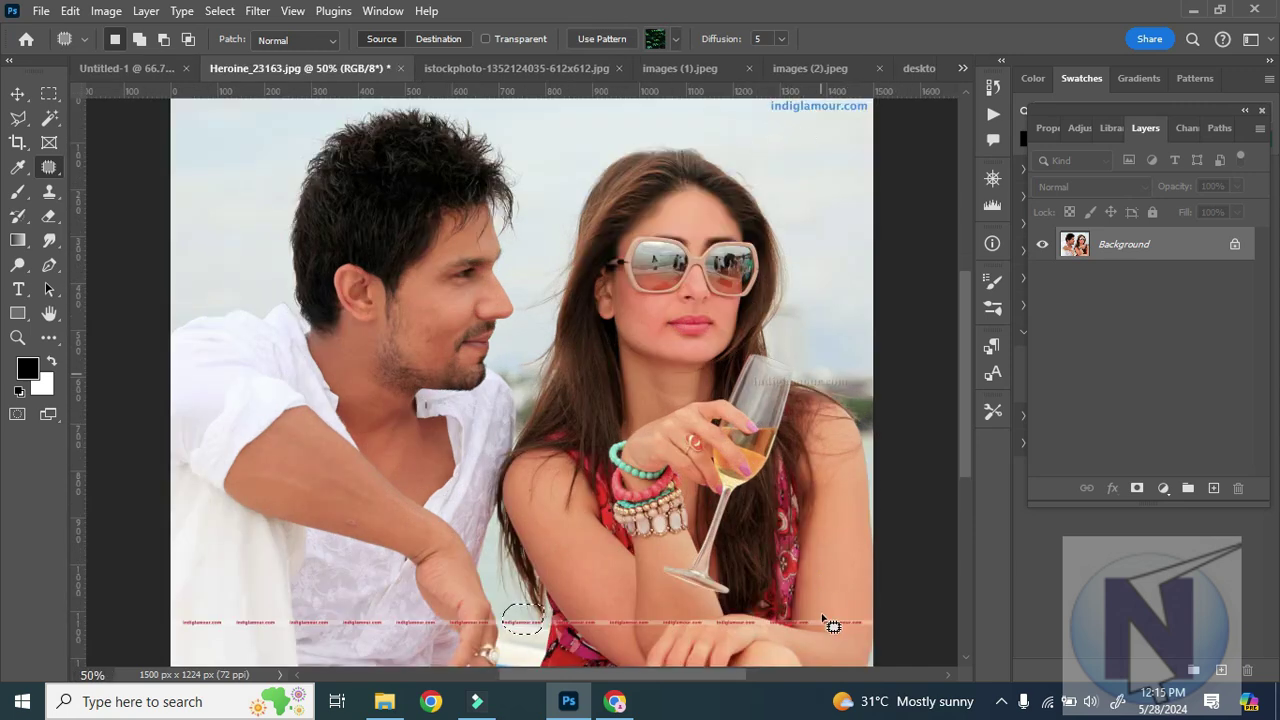
scroll(860, 620, down, 2)
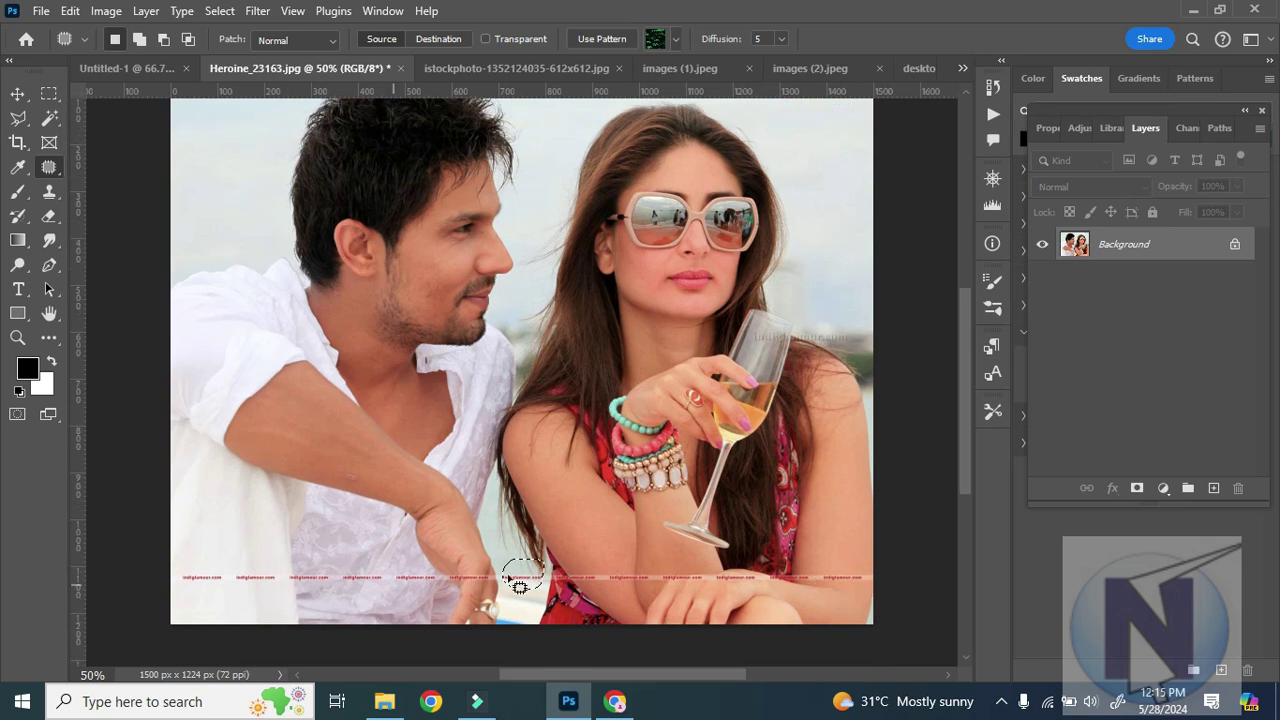
click(566, 595)
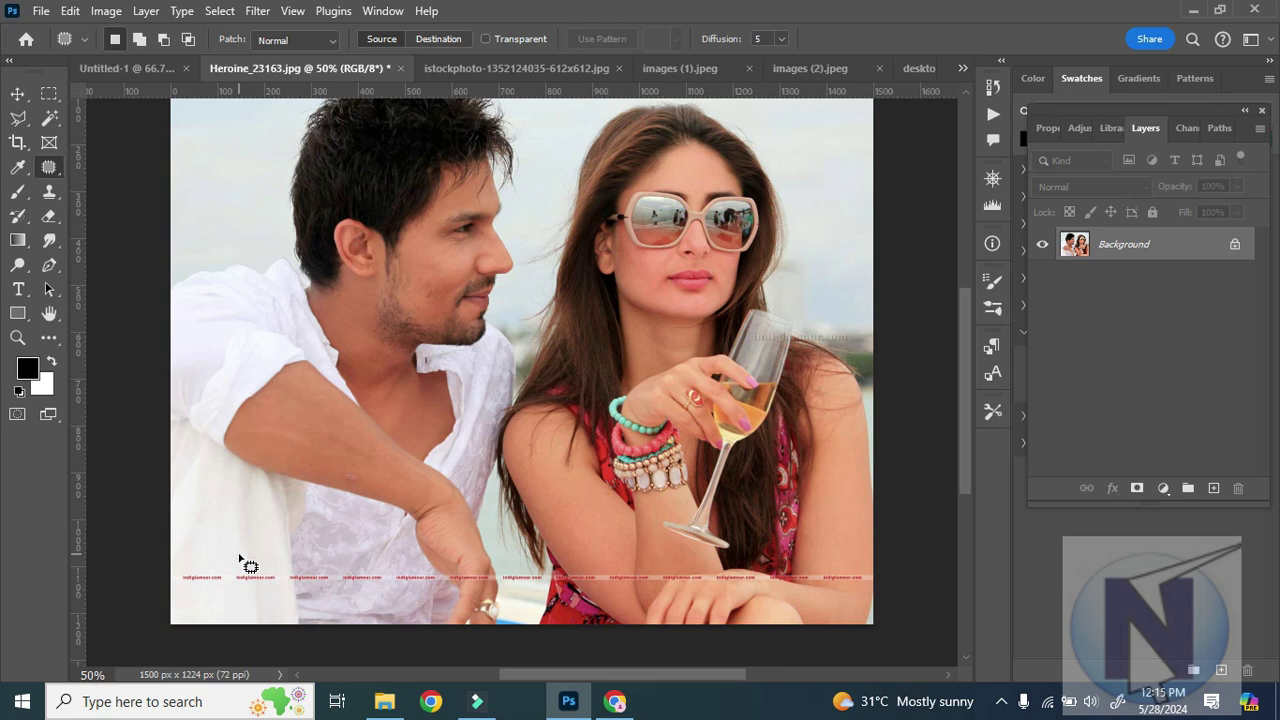
Remove the blue indiglamour.com watermark from the photo's upper-right corner with the Remove tool at size 19.
scroll(874, 143, up, 4)
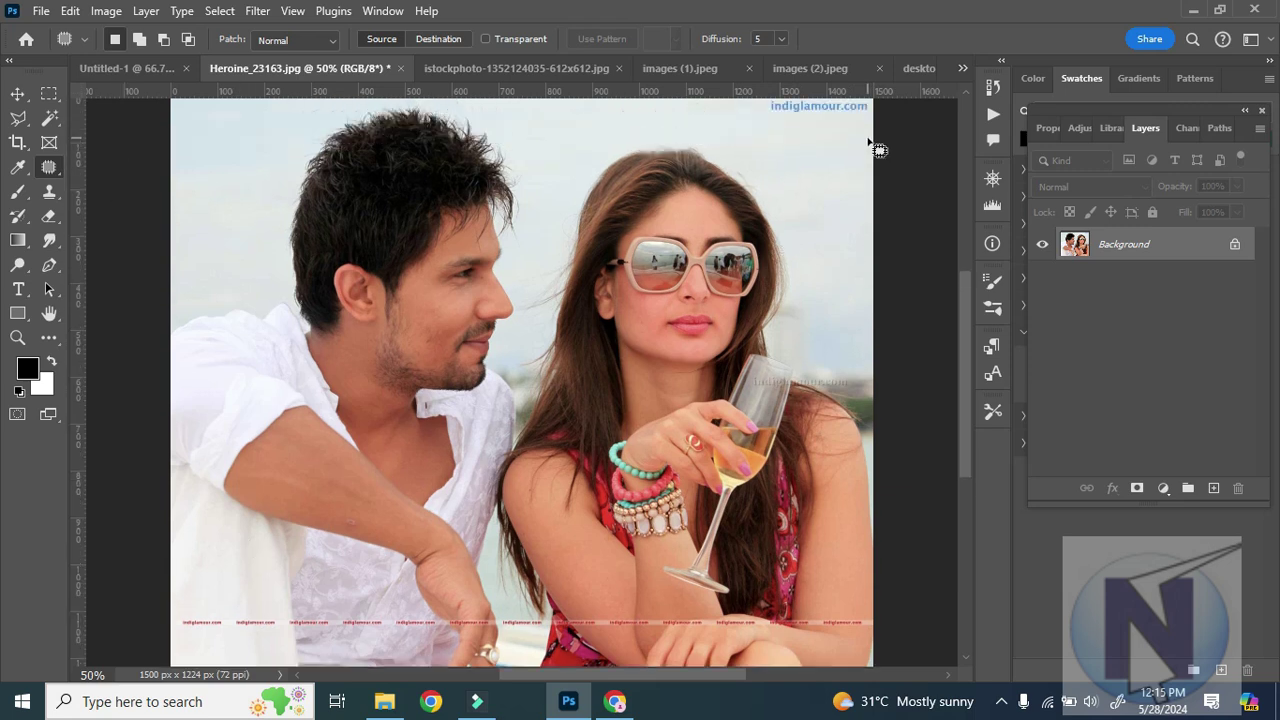
right_click(46, 168)
click(125, 184)
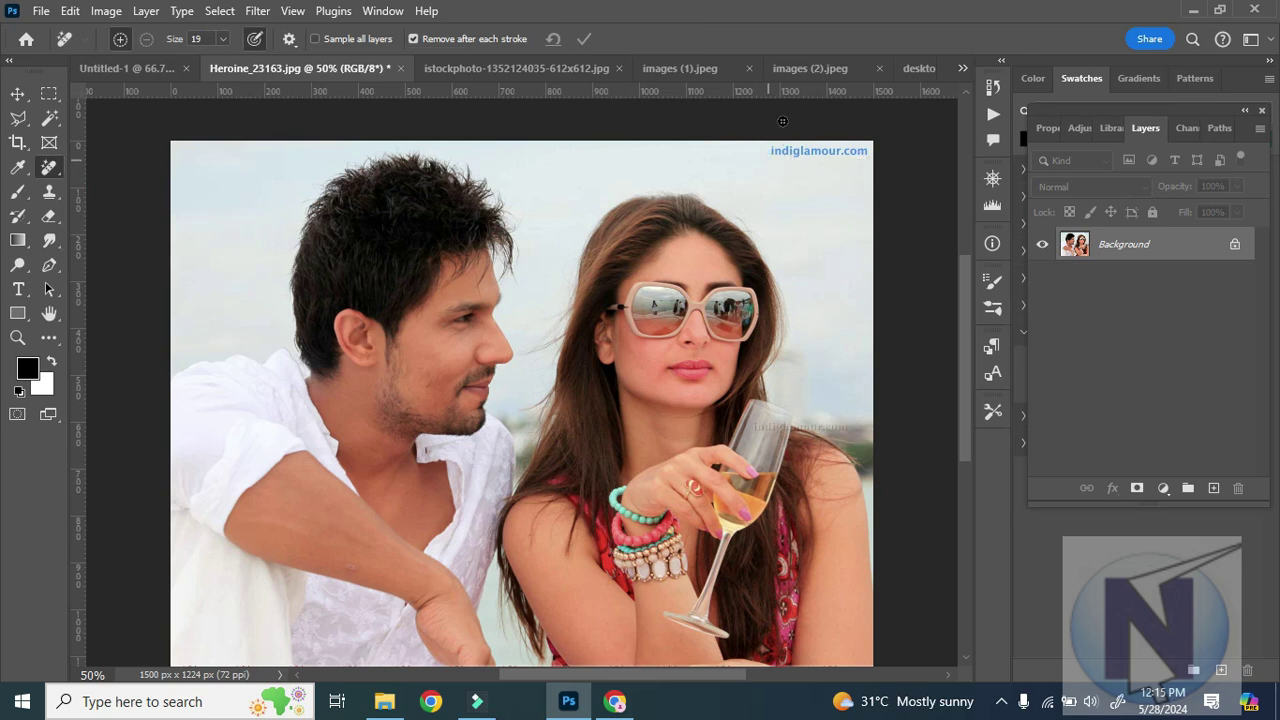
mouse_move(783, 164)
mouse_down()
mouse_move(786, 176)
mouse_move(879, 153)
mouse_move(849, 133)
mouse_up()
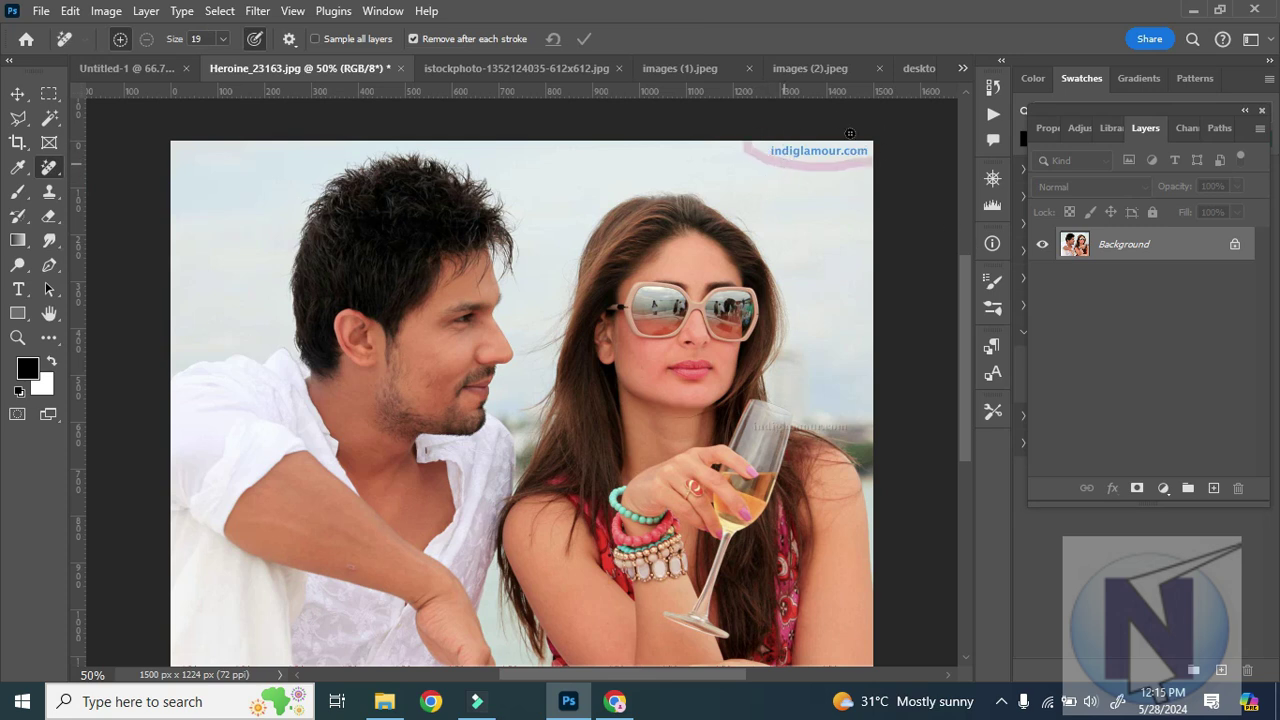
mouse_move(846, 129)
mouse_down()
mouse_move(815, 157)
mouse_move(870, 154)
mouse_move(822, 150)
mouse_move(786, 183)
mouse_up()
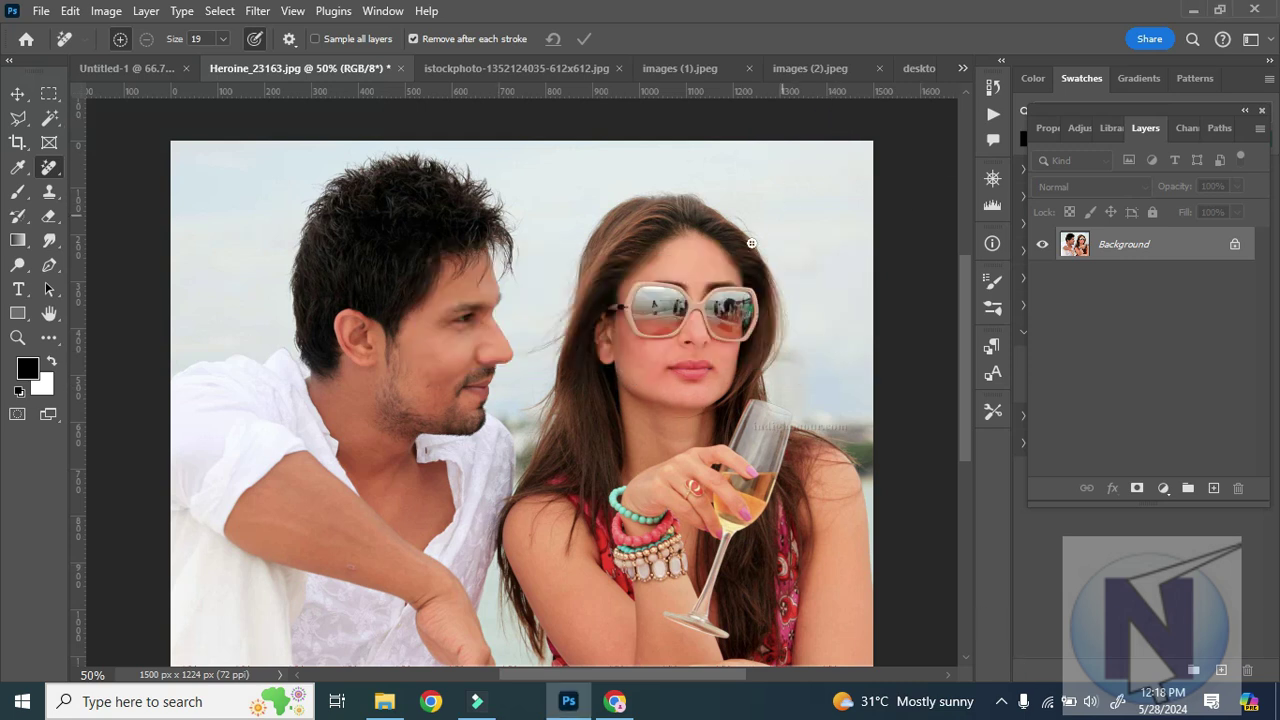
Outline the man in the white shirt with the Remove tool to erase him from the photo.
scroll(756, 255, down, 1)
scroll(575, 468, down, 3)
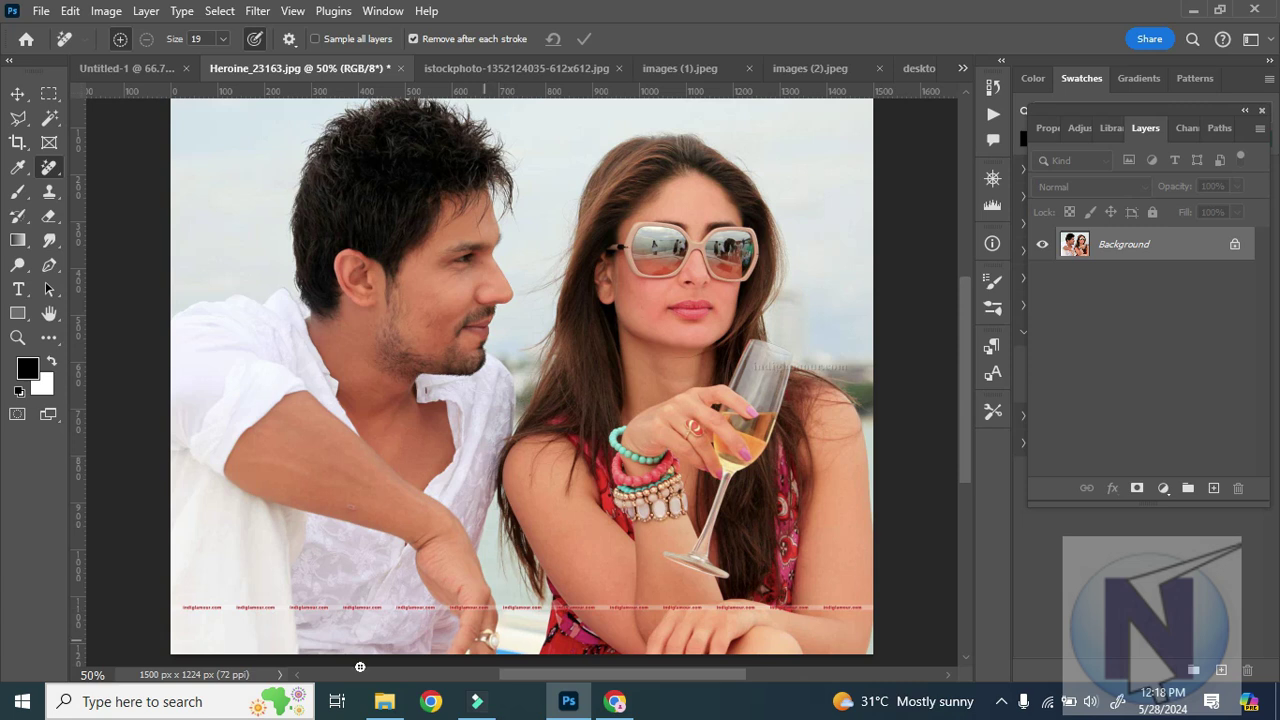
scroll(472, 164, up, 2)
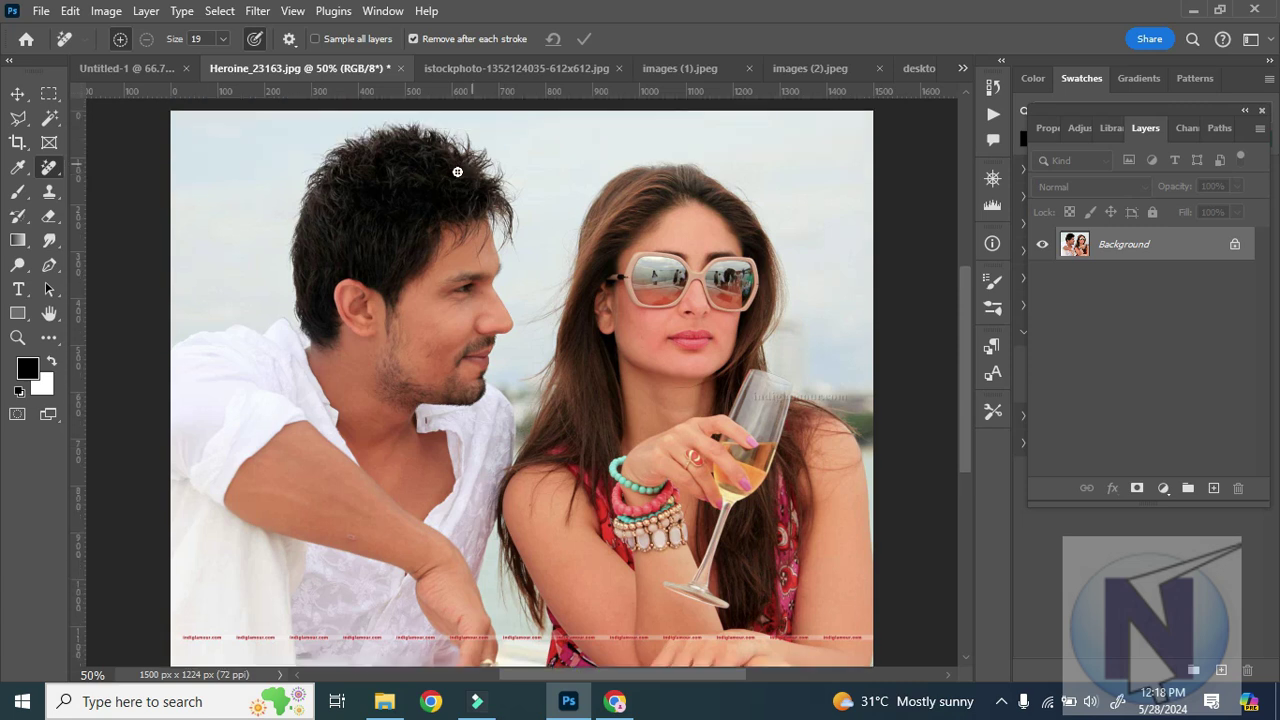
mouse_move(452, 122)
mouse_down()
mouse_move(375, 115)
mouse_move(324, 135)
mouse_move(256, 199)
mouse_move(192, 307)
mouse_move(151, 347)
mouse_move(125, 567)
mouse_up()
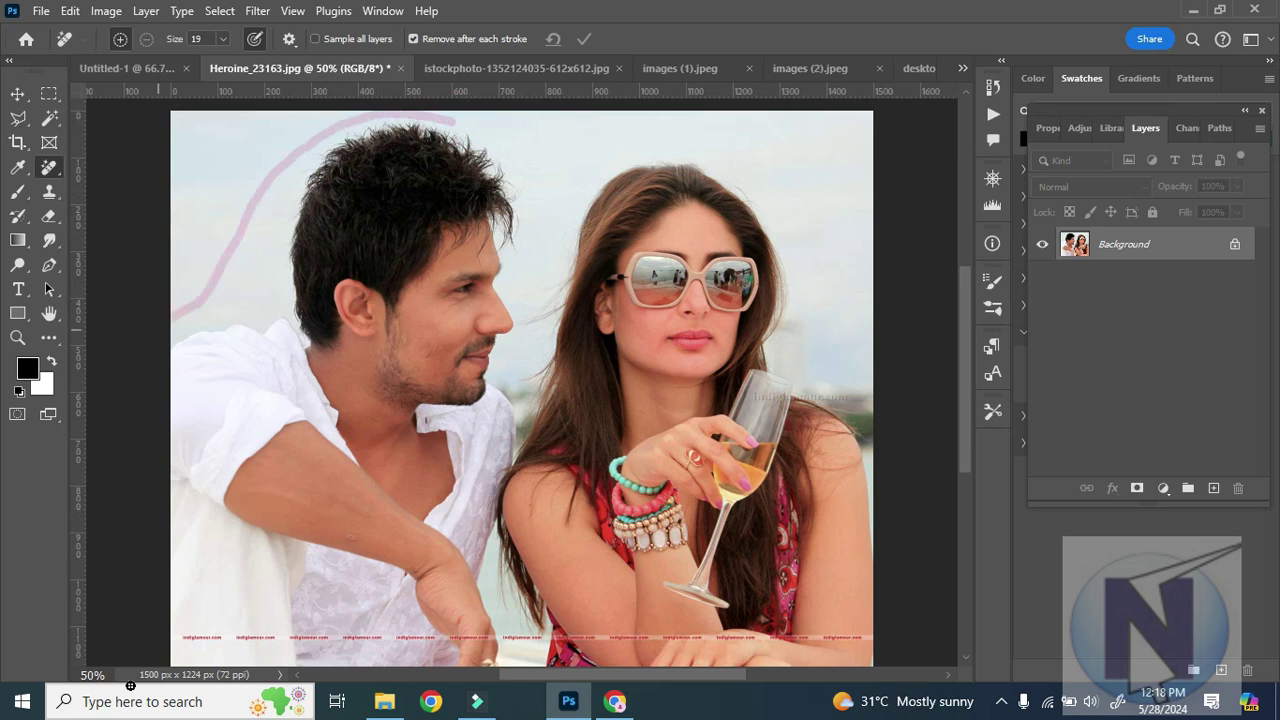
mouse_move(517, 653)
mouse_down()
mouse_move(499, 554)
mouse_move(521, 439)
mouse_up()
mouse_move(507, 354)
mouse_down()
mouse_move(526, 251)
mouse_move(480, 137)
mouse_move(448, 122)
mouse_up()
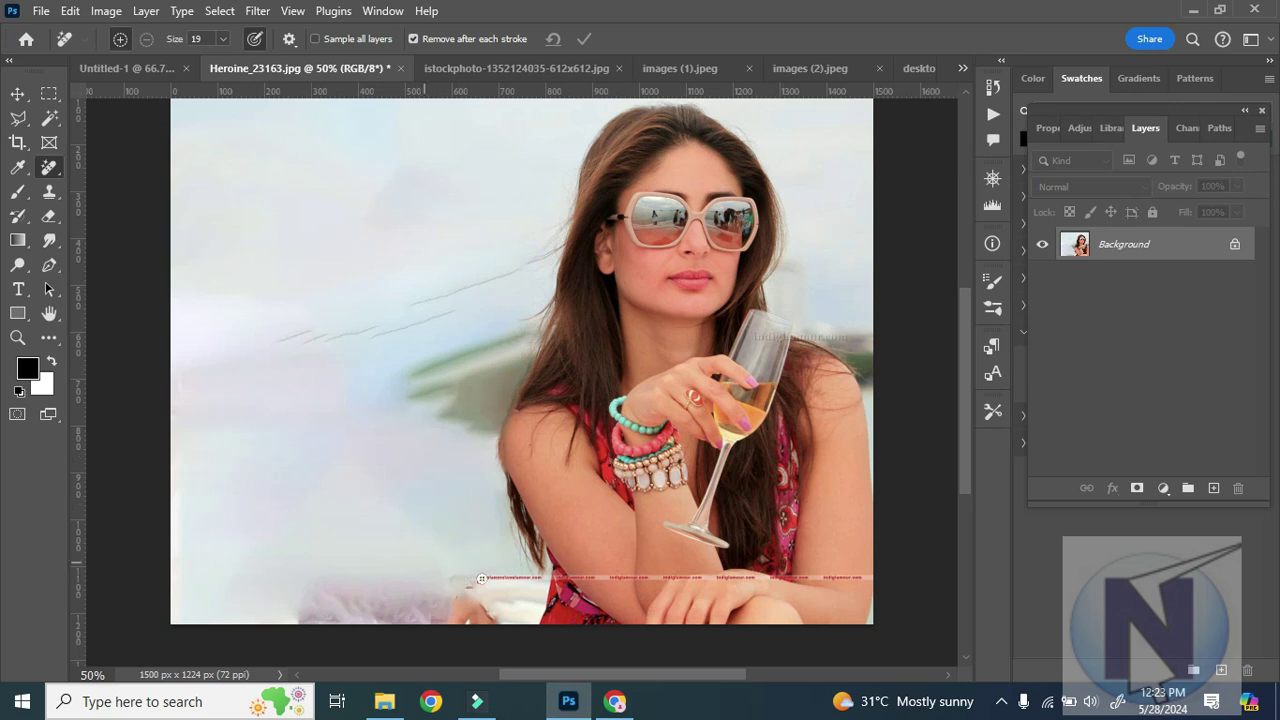
Brush over the leftover blurry patches in the background beside the woman's arm with the Remove tool at size 19.
mouse_move(533, 555)
mouse_down()
mouse_move(488, 597)
mouse_move(406, 606)
mouse_move(535, 590)
mouse_up()
mouse_move(439, 608)
mouse_down()
mouse_move(306, 592)
mouse_move(454, 592)
mouse_move(307, 591)
mouse_move(491, 361)
mouse_move(462, 414)
mouse_move(502, 365)
mouse_move(471, 419)
mouse_up()
drag(423, 492, 431, 419)
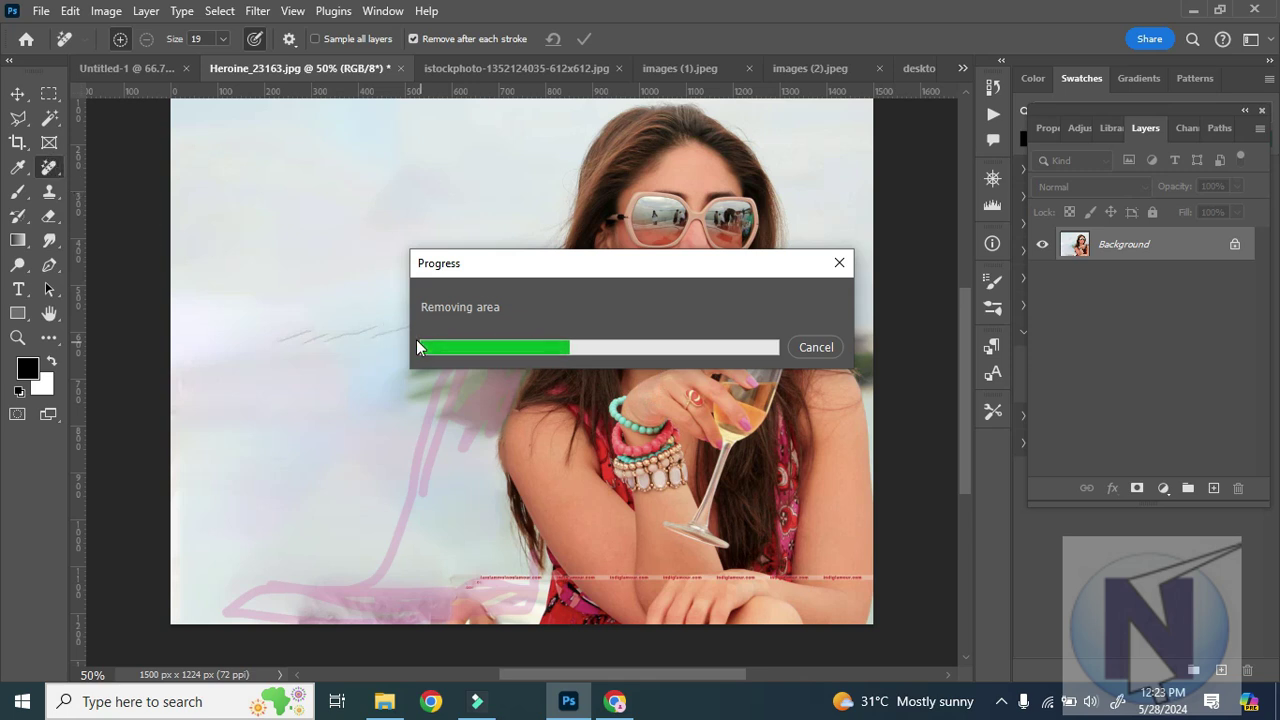
Outline the wine glass in the woman's hand with the Content-Aware Move tool.
right_click(47, 169)
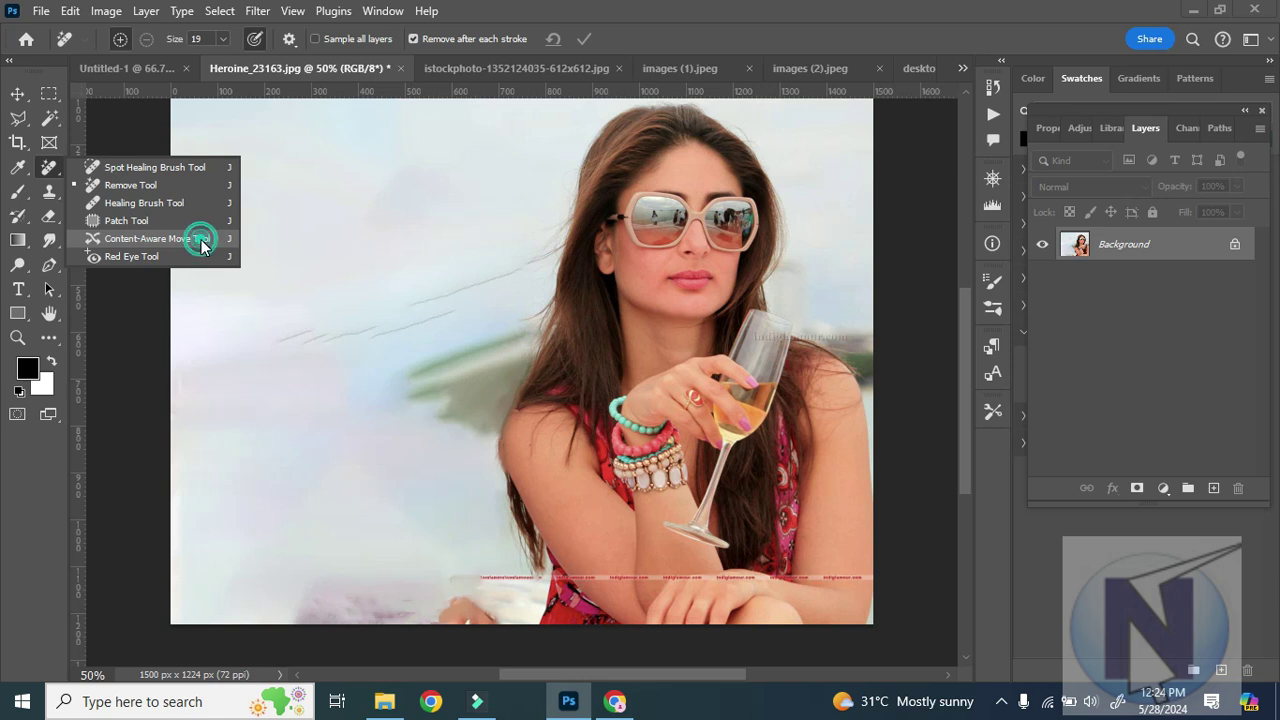
key(Escape)
key(shift+j)
key(shift+j)
key(shift+j)
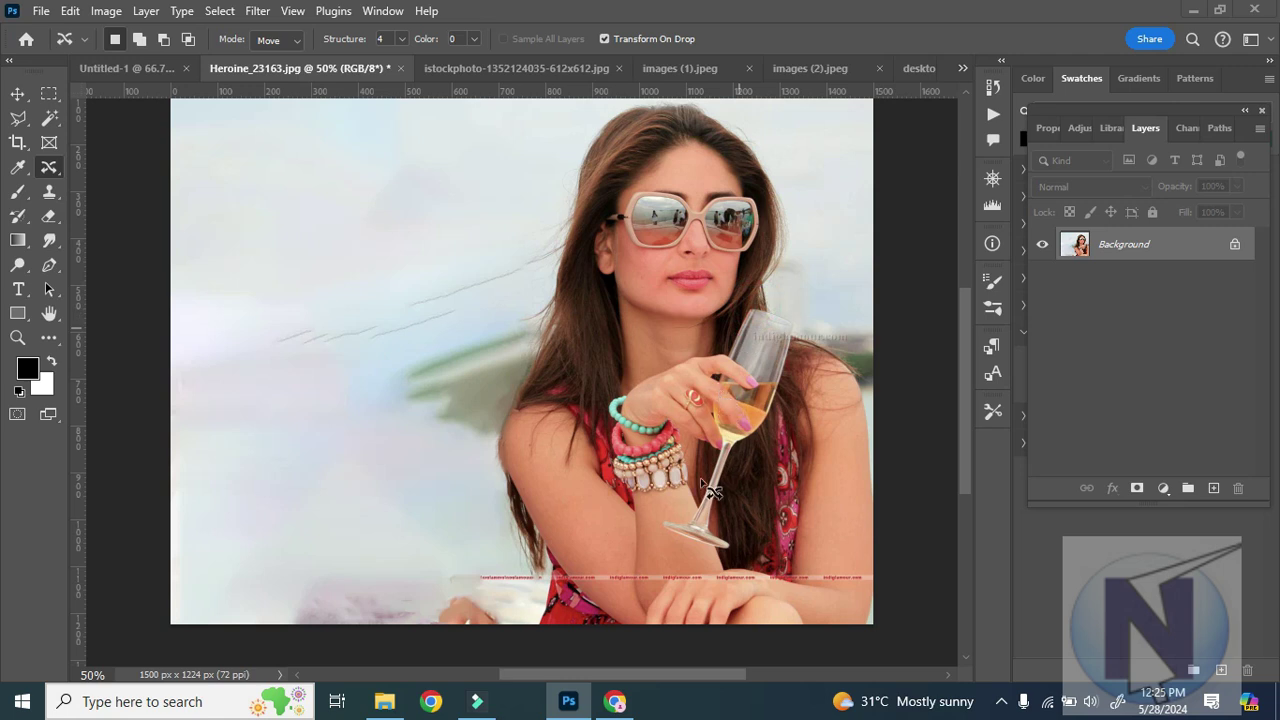
mouse_move(667, 540)
mouse_down()
mouse_move(705, 561)
mouse_move(746, 533)
mouse_move(794, 358)
mouse_move(758, 318)
mouse_up()
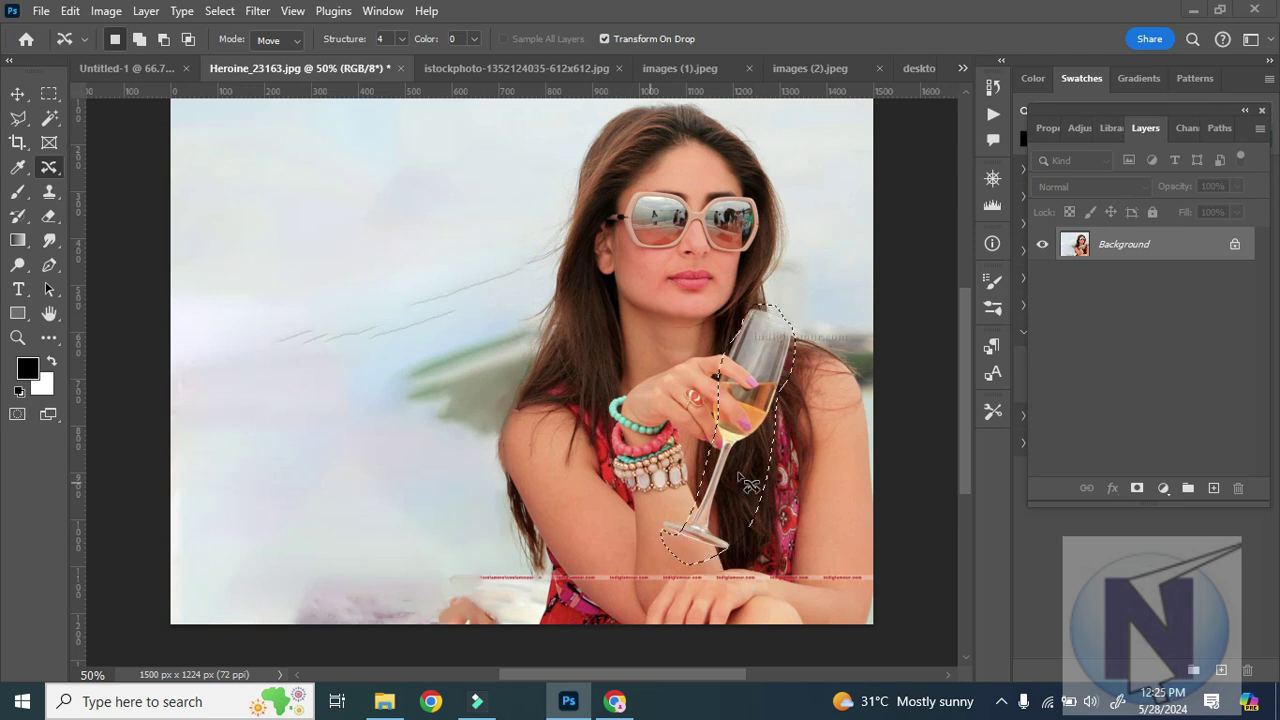
Erase the selected wine glass with Content-Aware Fill, outputting the result to the Current Layer.
click(70, 12)
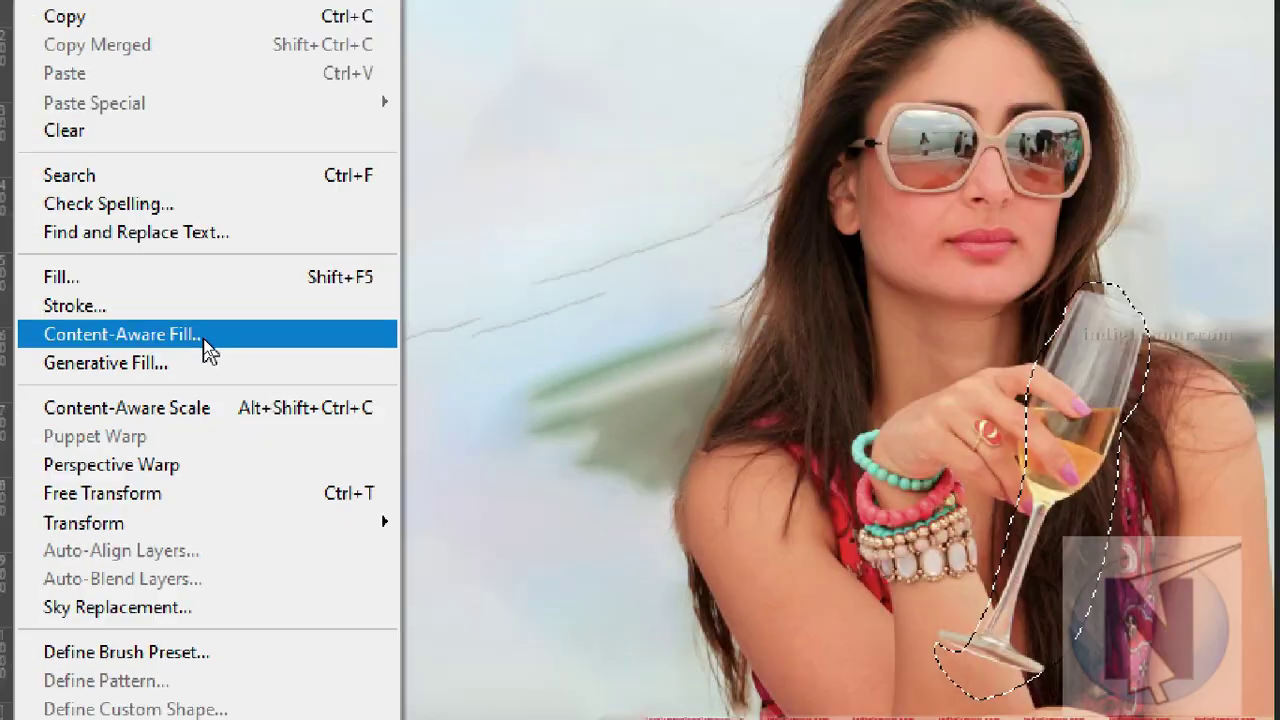
click(204, 340)
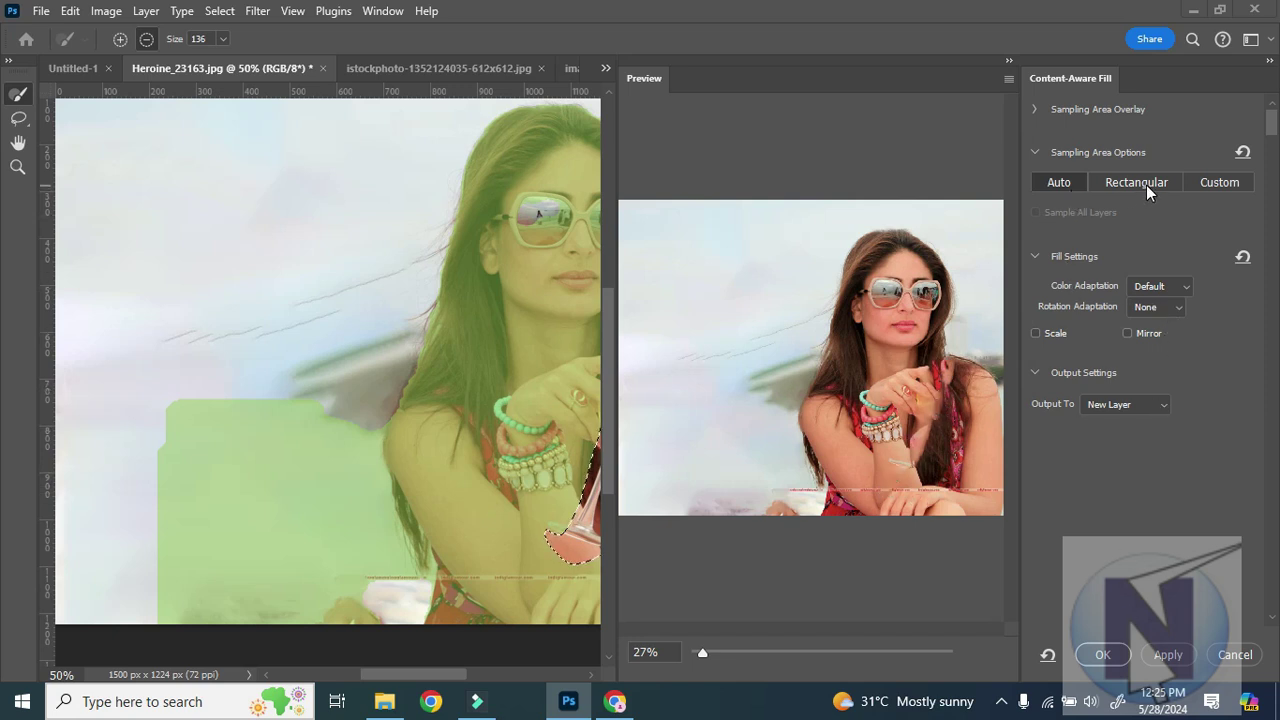
click(1110, 403)
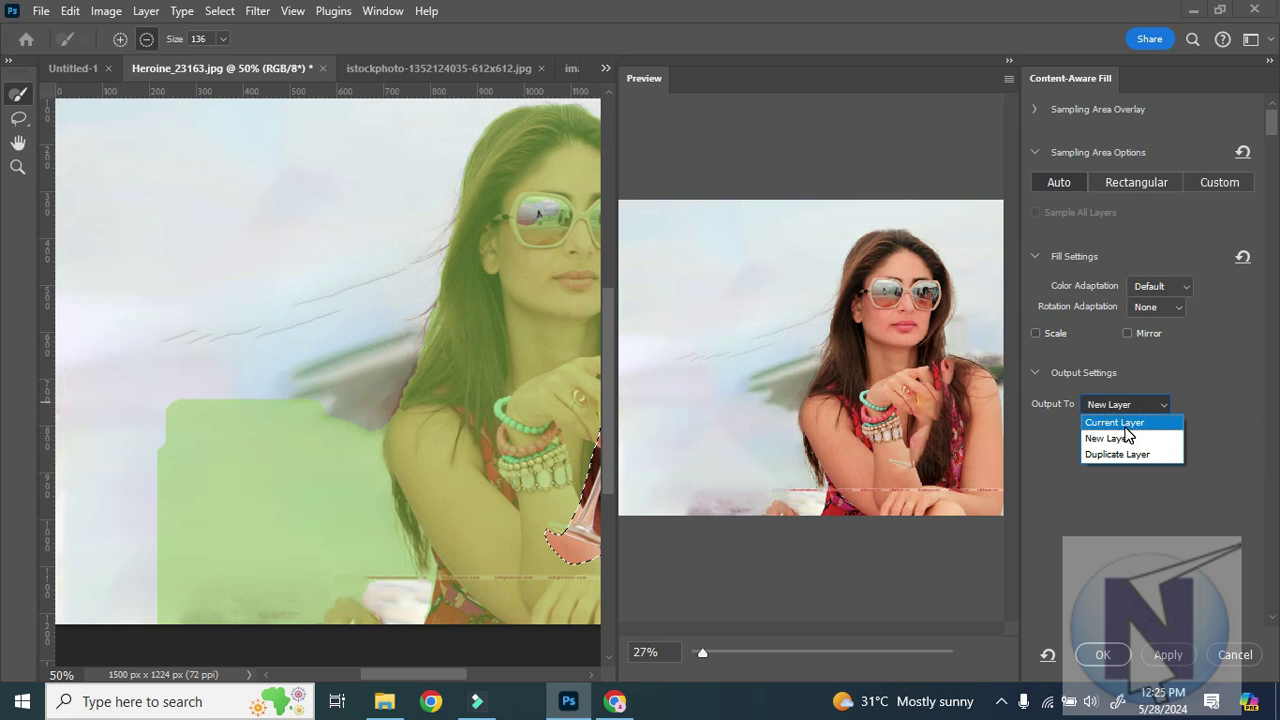
click(1120, 424)
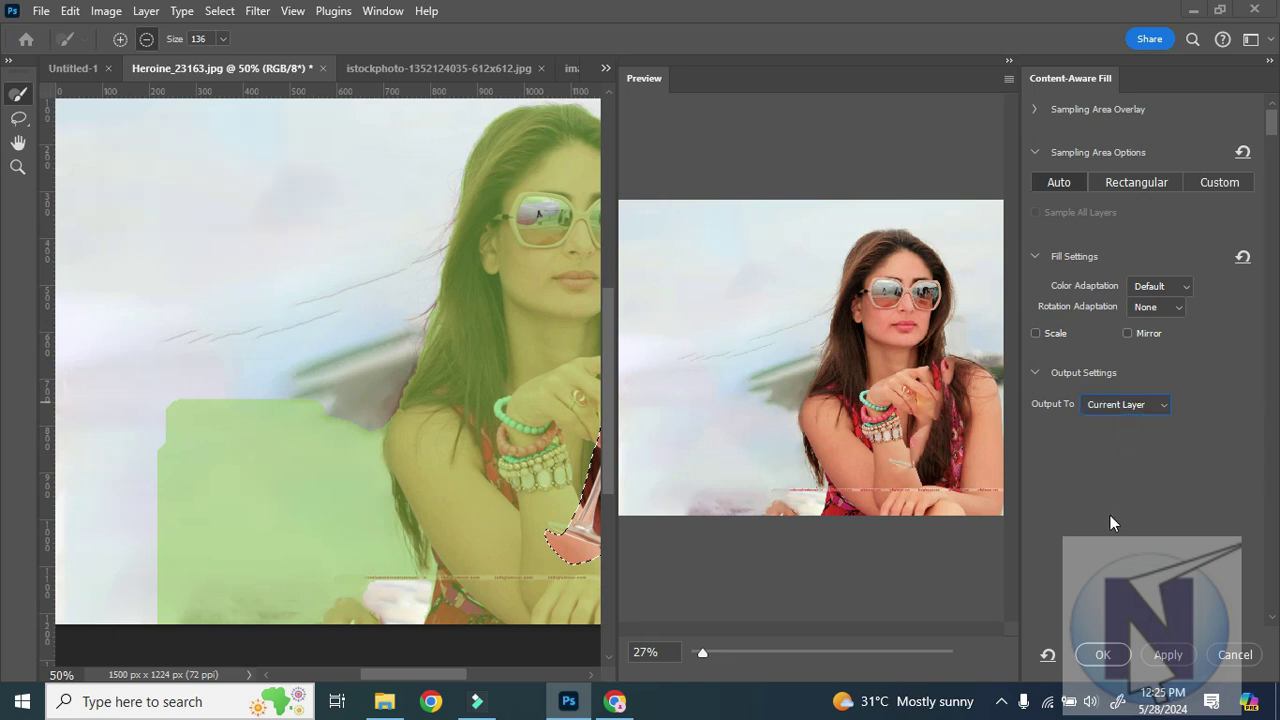
click(1122, 652)
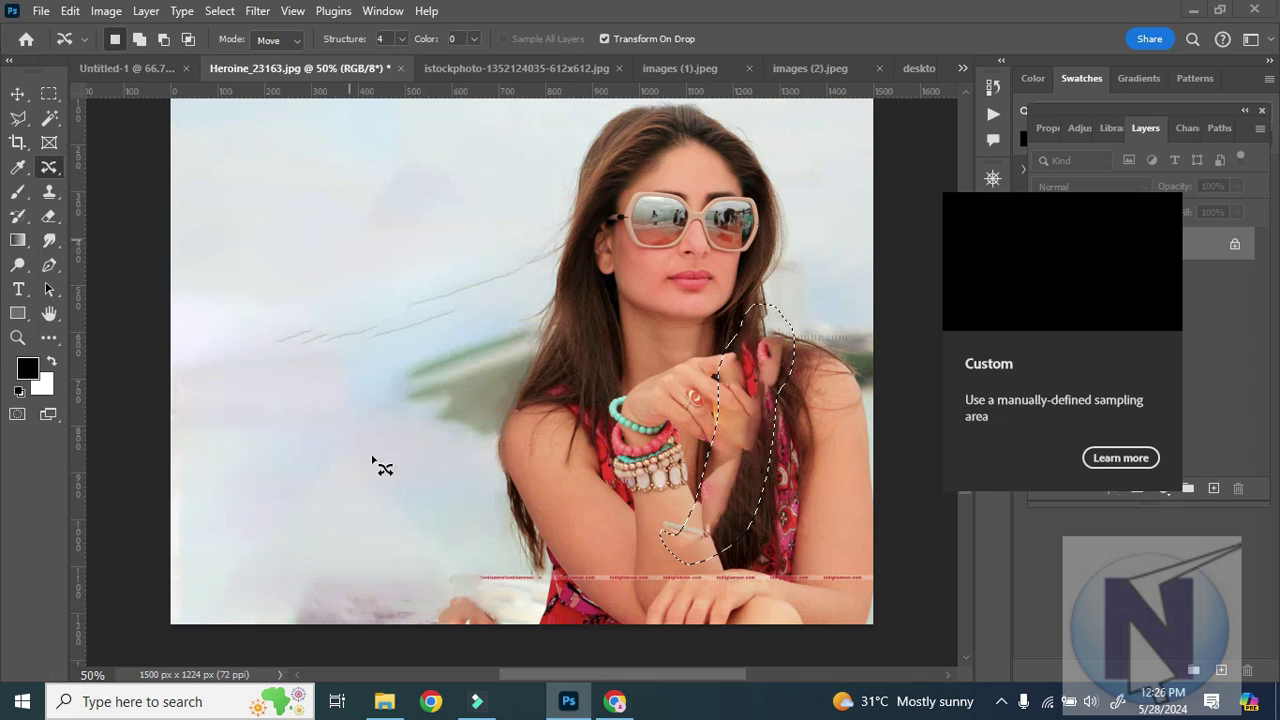
Outline the blurred background beside the woman's arm and replace it with Content-Aware Fill, leaving no active selection.
mouse_move(400, 481)
mouse_down()
mouse_move(537, 349)
mouse_move(471, 303)
mouse_move(408, 305)
mouse_up()
mouse_move(157, 440)
mouse_down()
mouse_move(120, 572)
mouse_move(465, 664)
mouse_move(550, 598)
mouse_move(490, 485)
mouse_move(320, 490)
mouse_move(403, 484)
mouse_up()
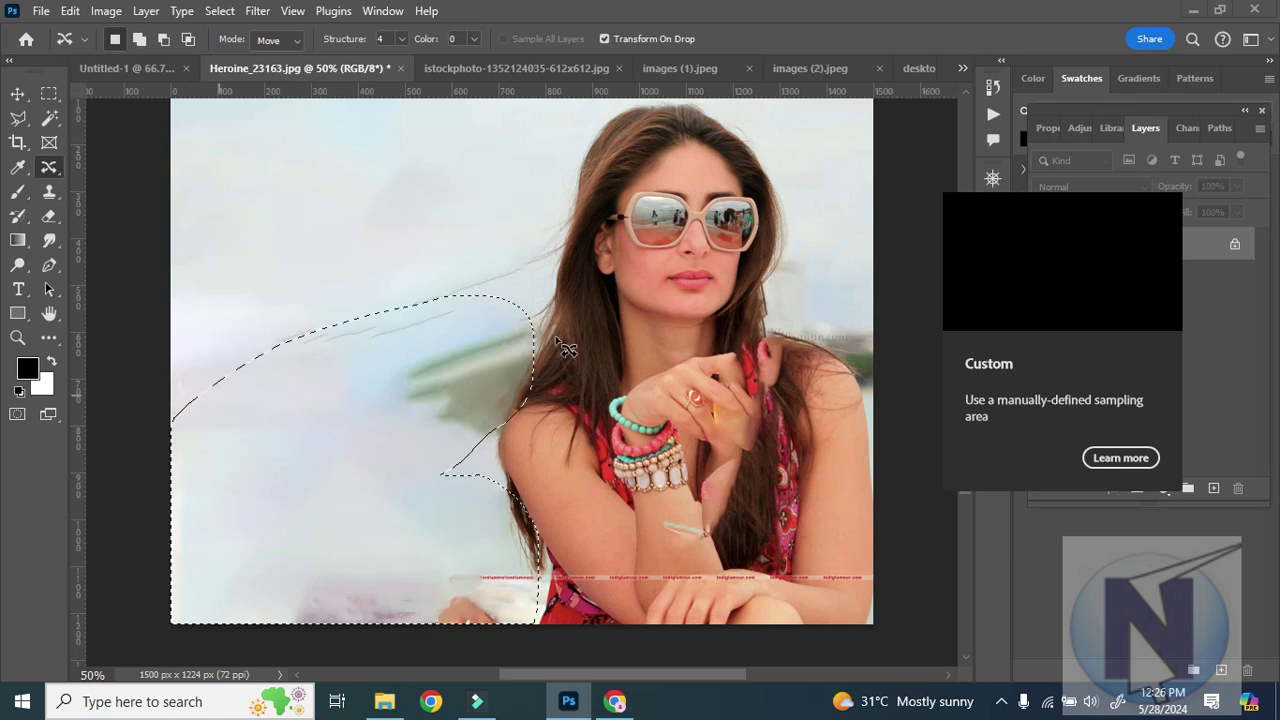
click(66, 11)
click(155, 336)
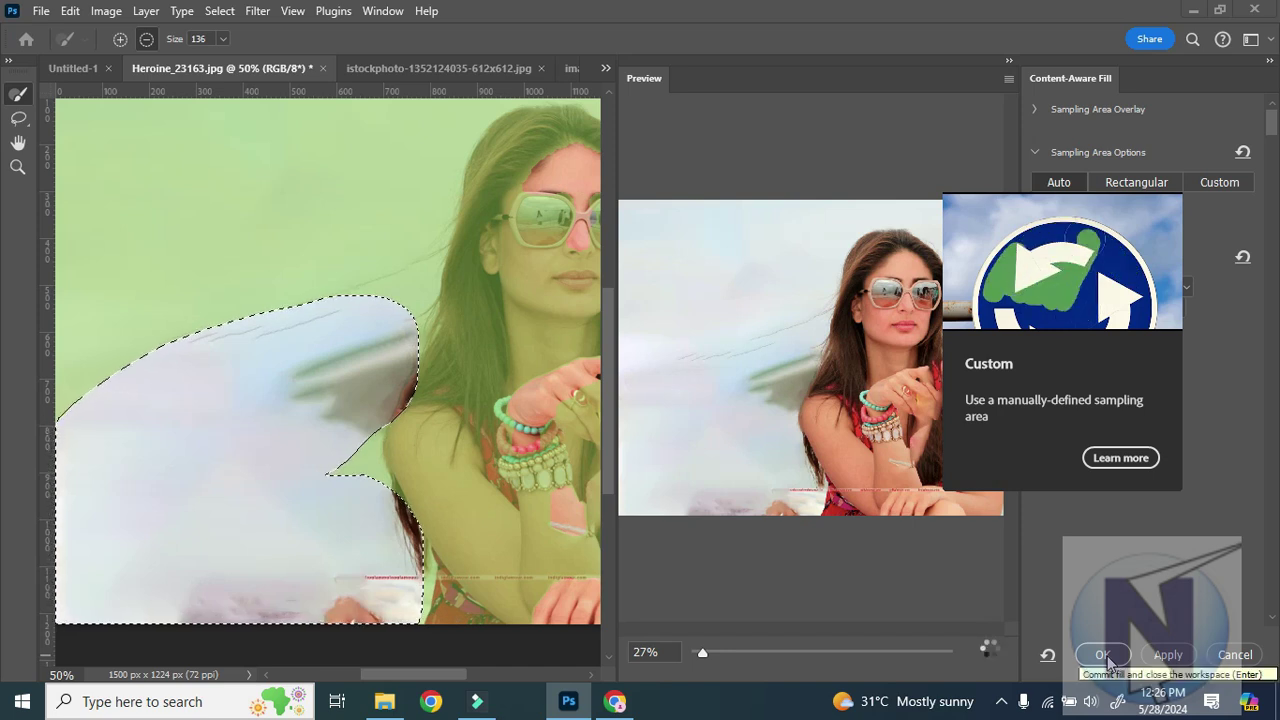
click(1104, 656)
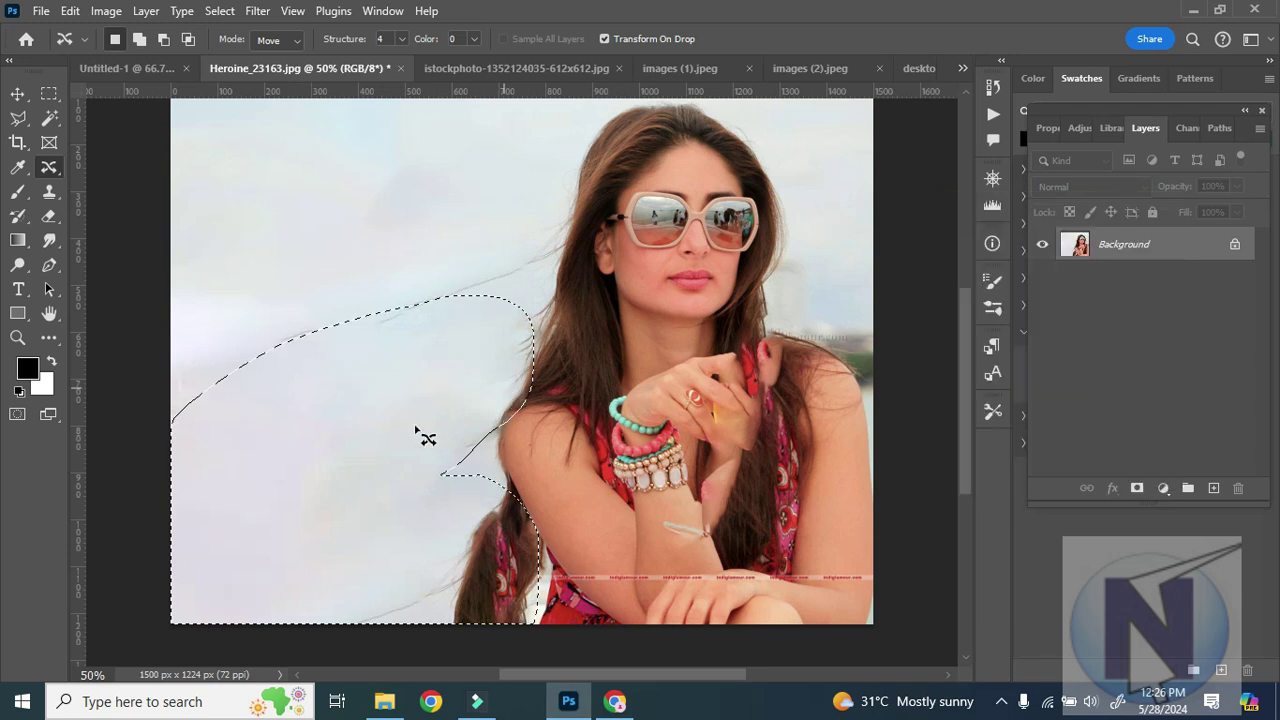
scroll(505, 470, down, 1)
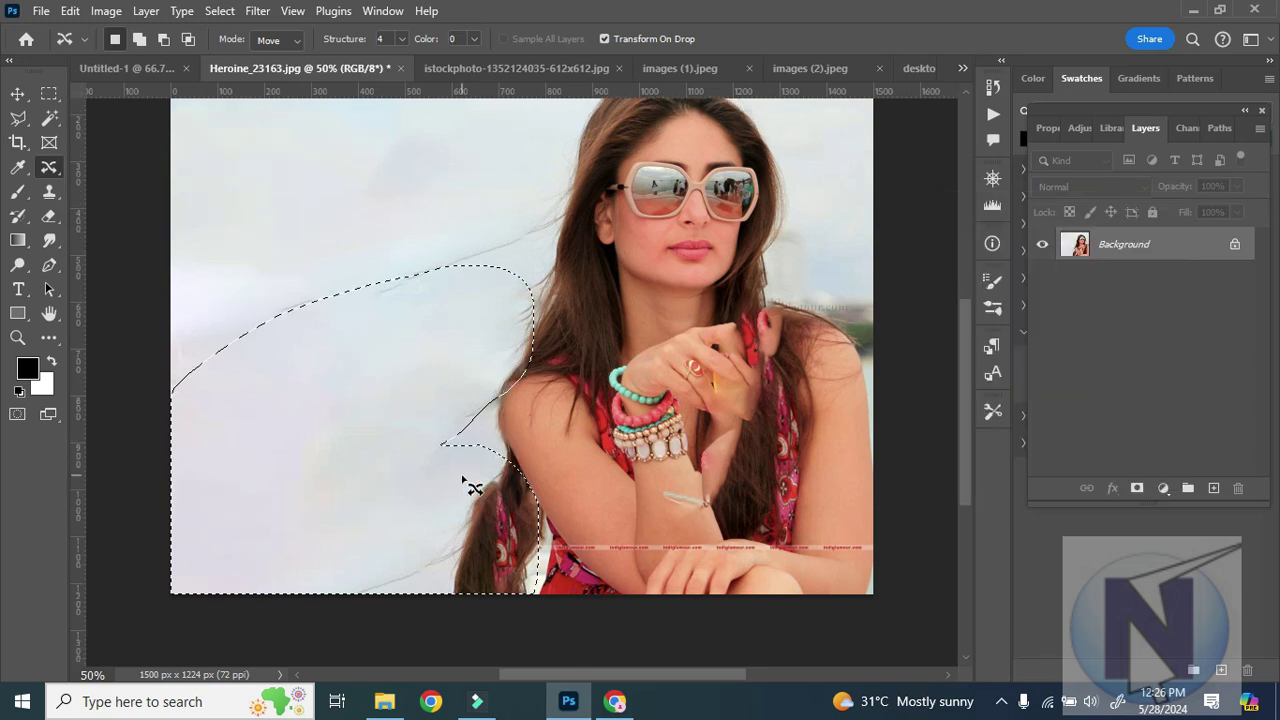
click(500, 512)
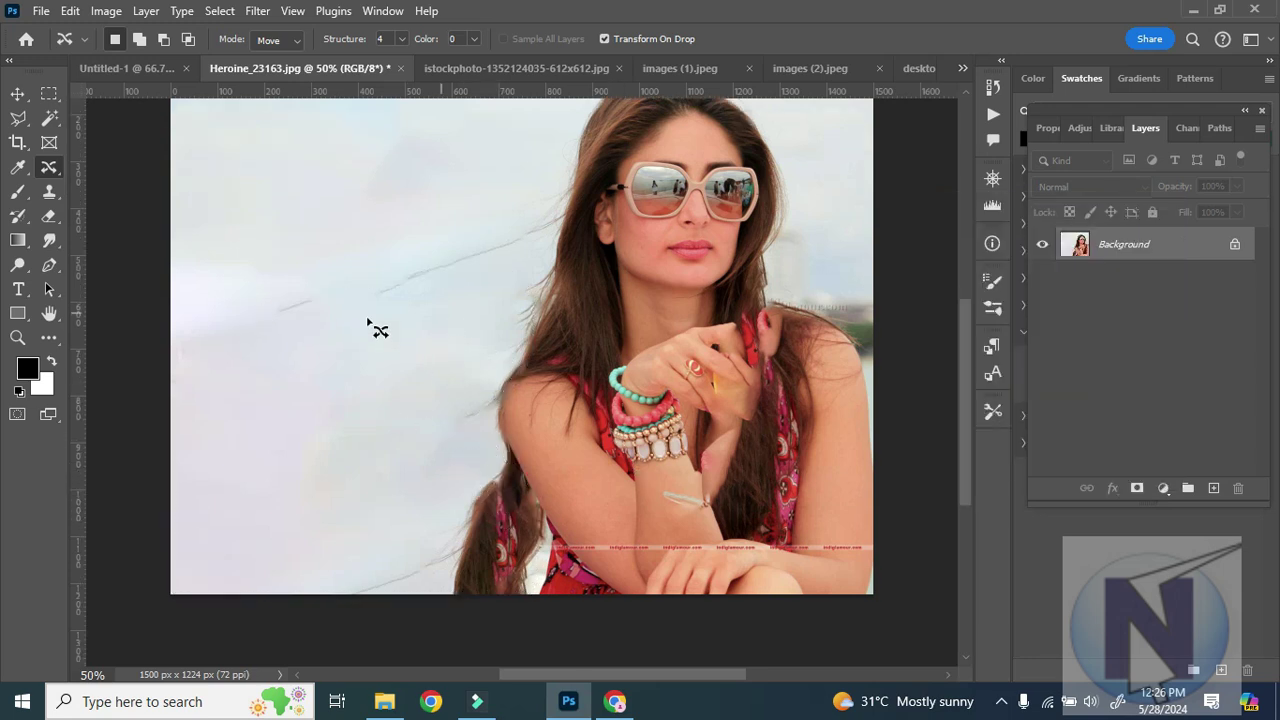
Switch to the Red Eye tool for the woman's photo.
click(70, 14)
click(70, 14)
right_click(47, 166)
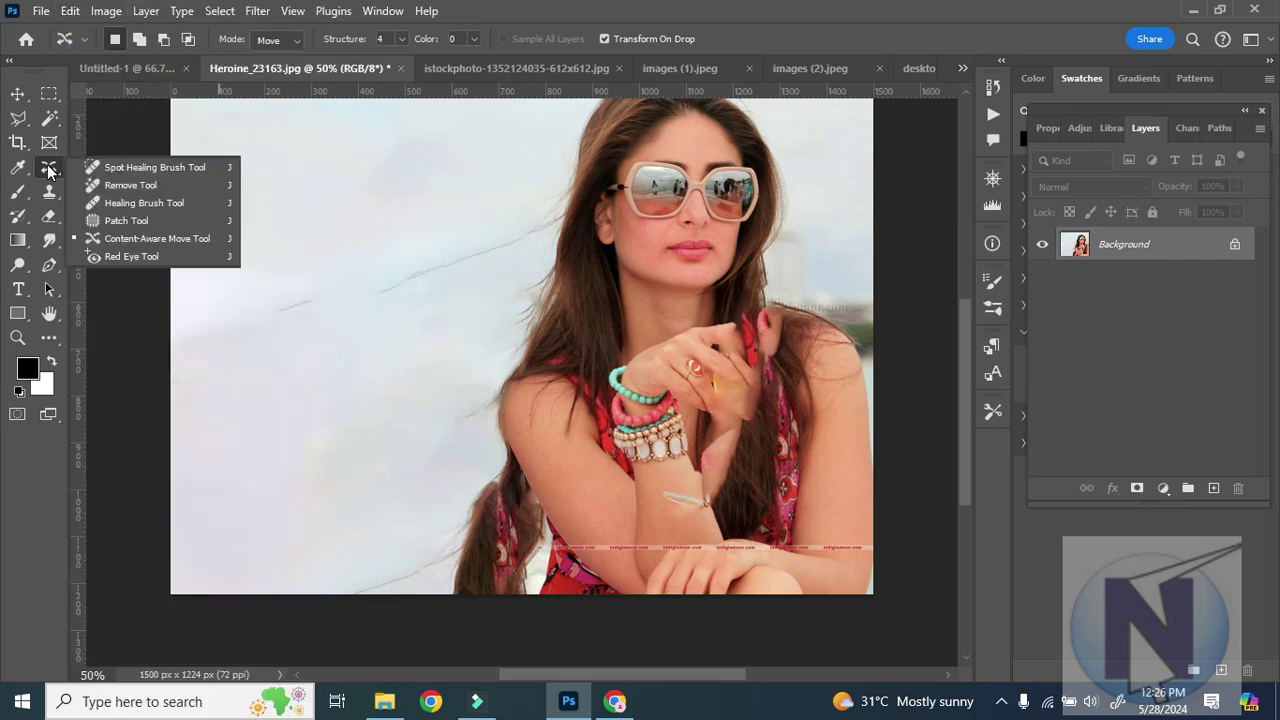
click(150, 256)
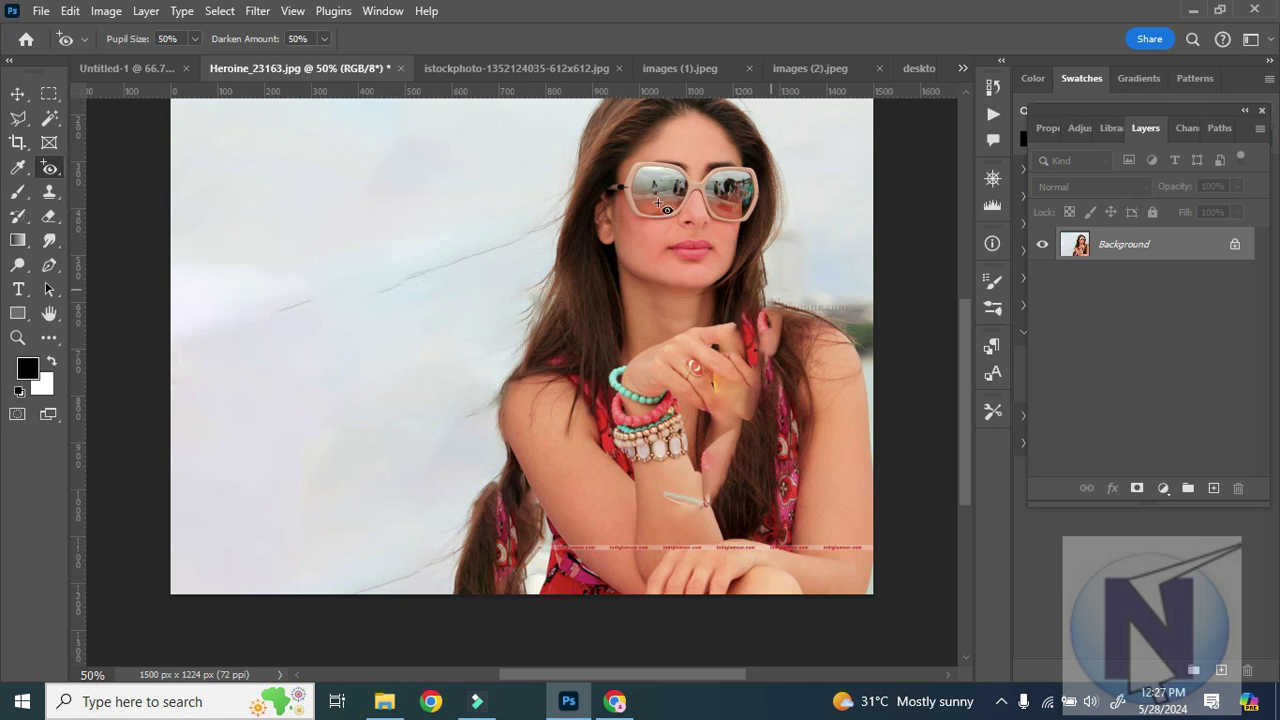
scroll(676, 300, up, 1)
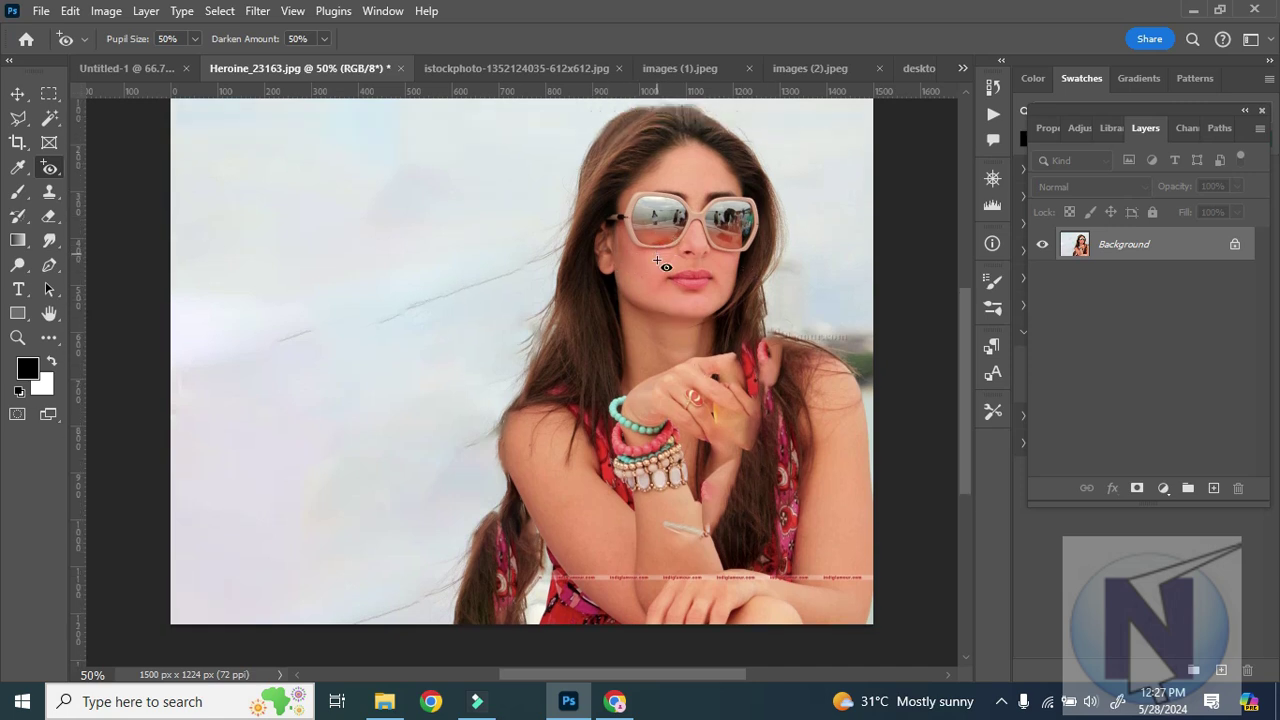
right_click(50, 170)
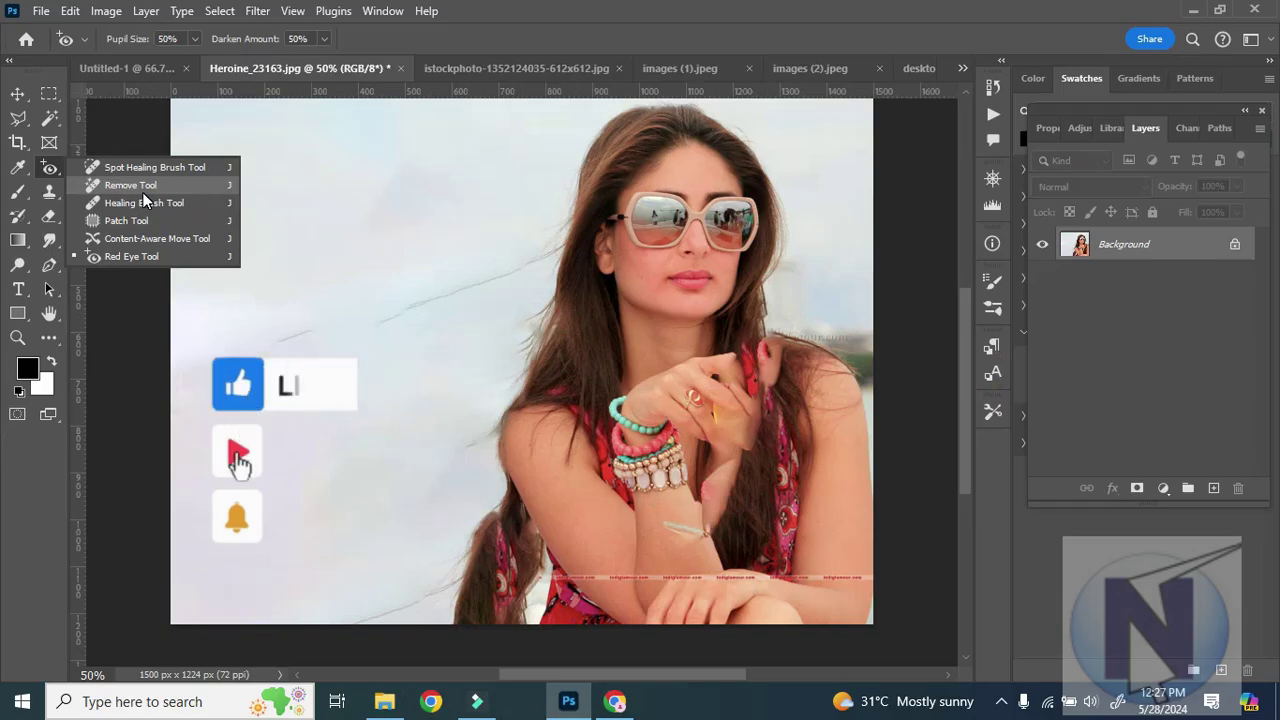
click(490, 27)
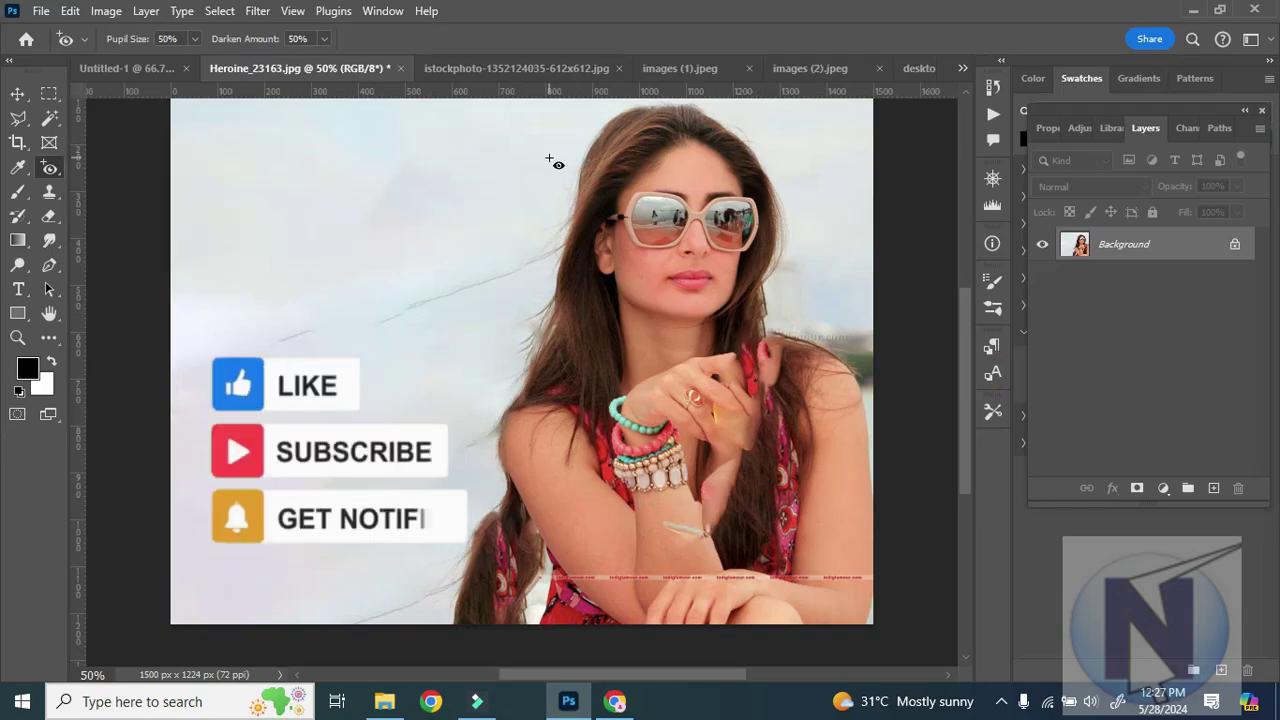